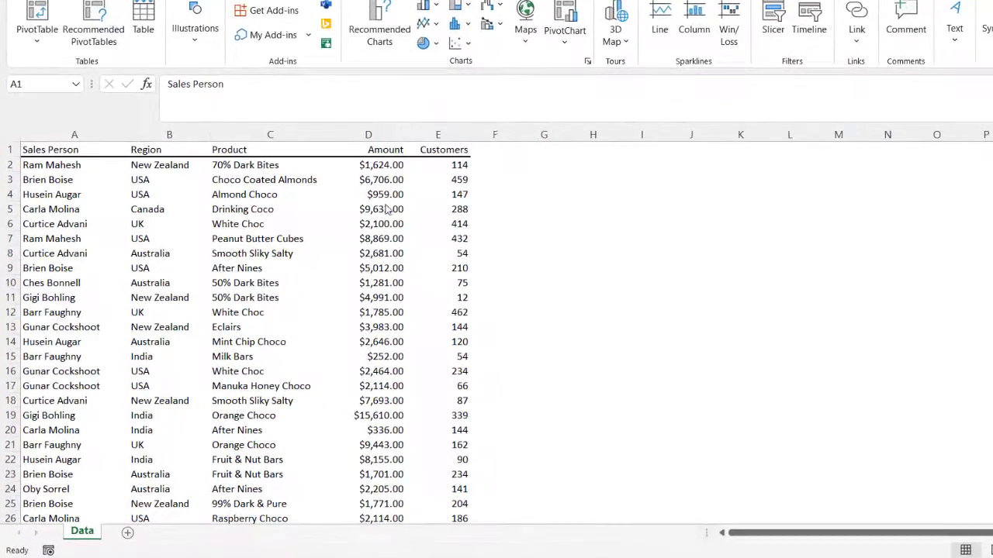
Review the sales records by sampling salesperson and product cells, from the first data row down to the last one.
click(47, 166)
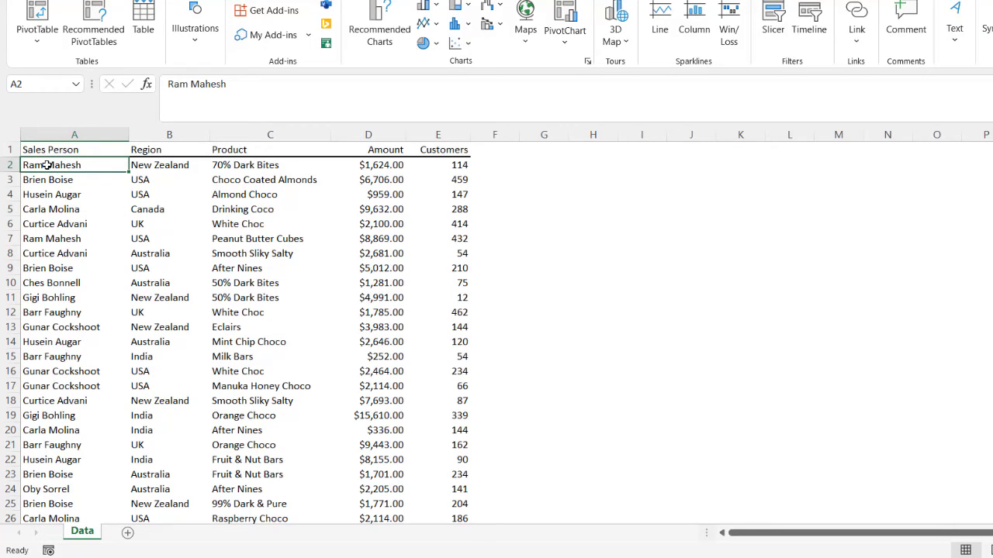
click(50, 209)
click(55, 224)
click(245, 223)
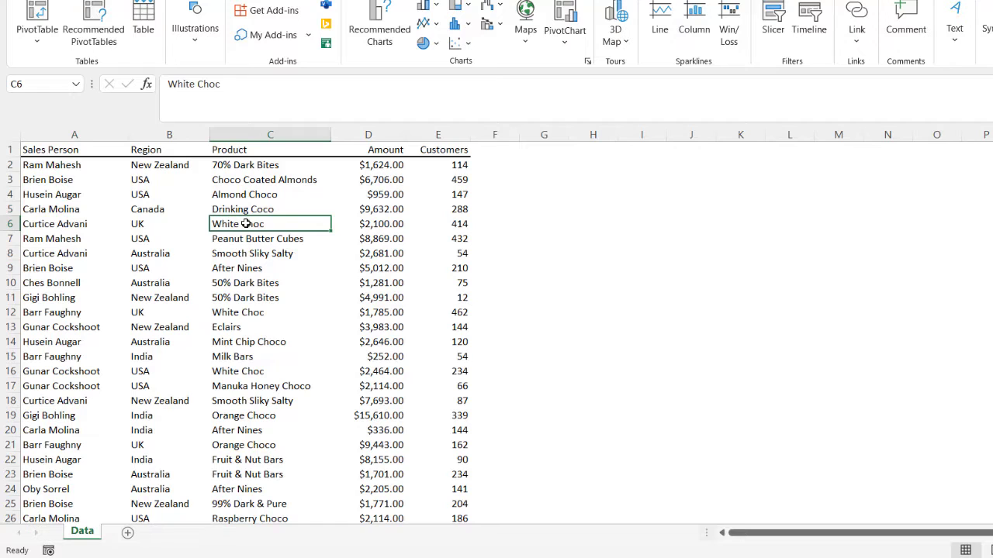
click(60, 165)
key(ctrl+Down)
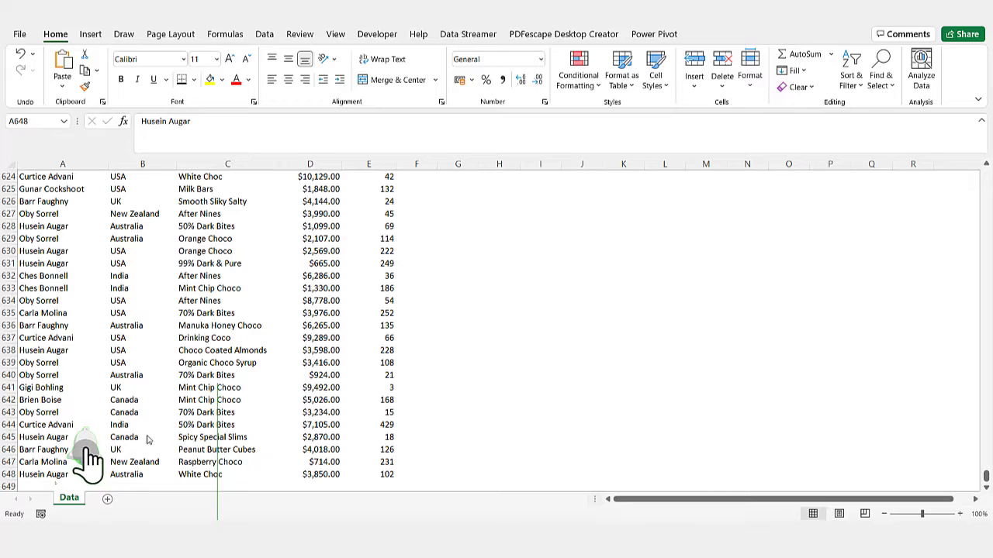
click(43, 475)
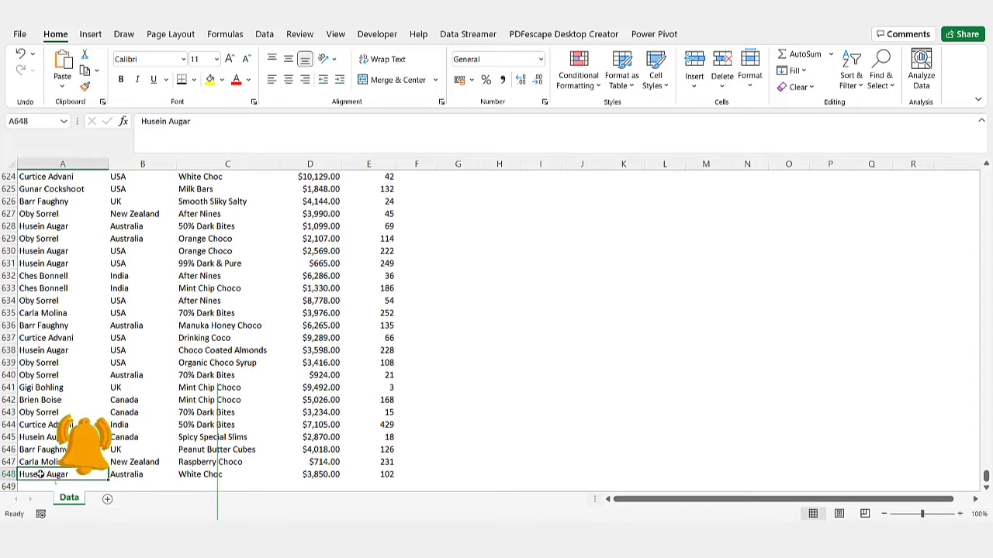
key(ctrl+Home)
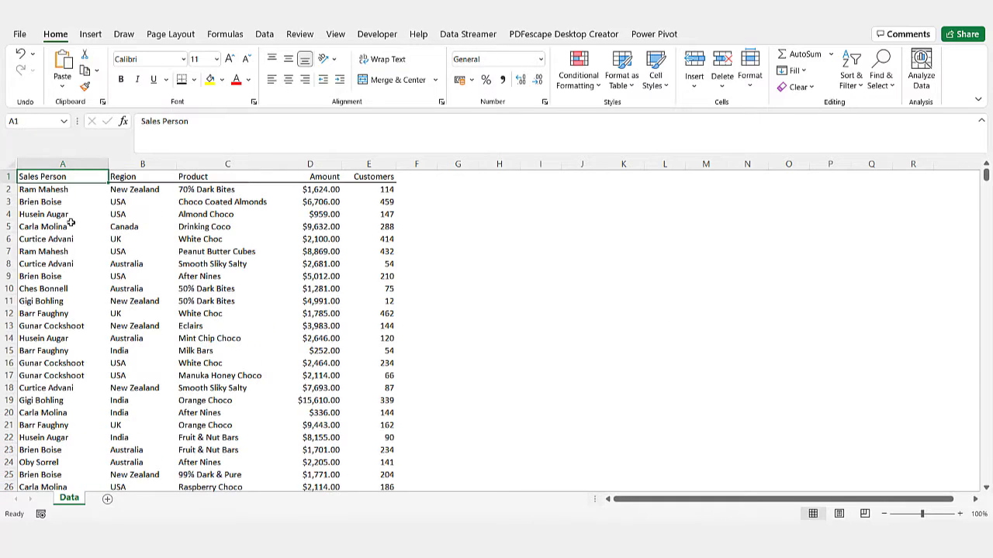
Inspect the column headers in A1:E1 and scan the data rows for blank cells and subtotal formulas.
drag(56, 175, 370, 177)
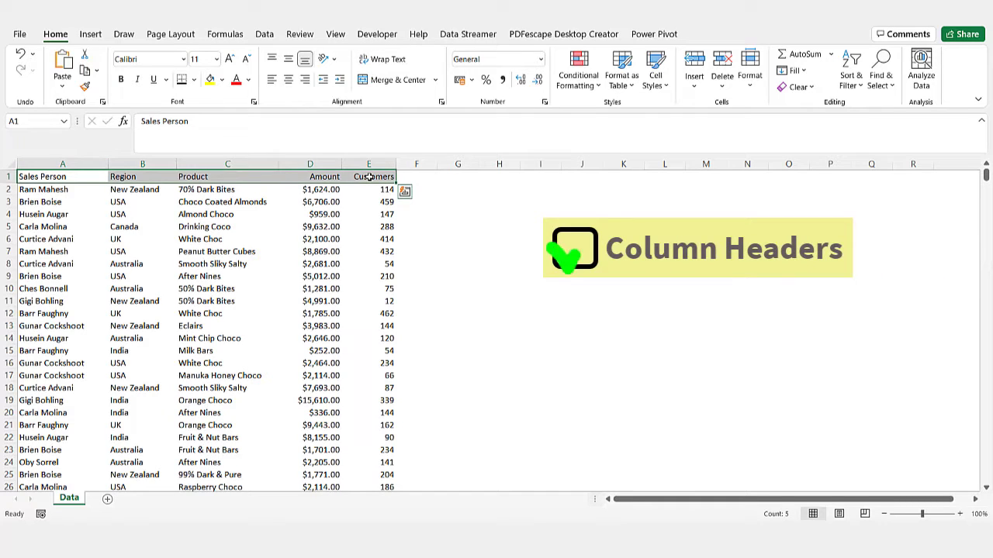
click(190, 313)
scroll(183, 307, down, 5)
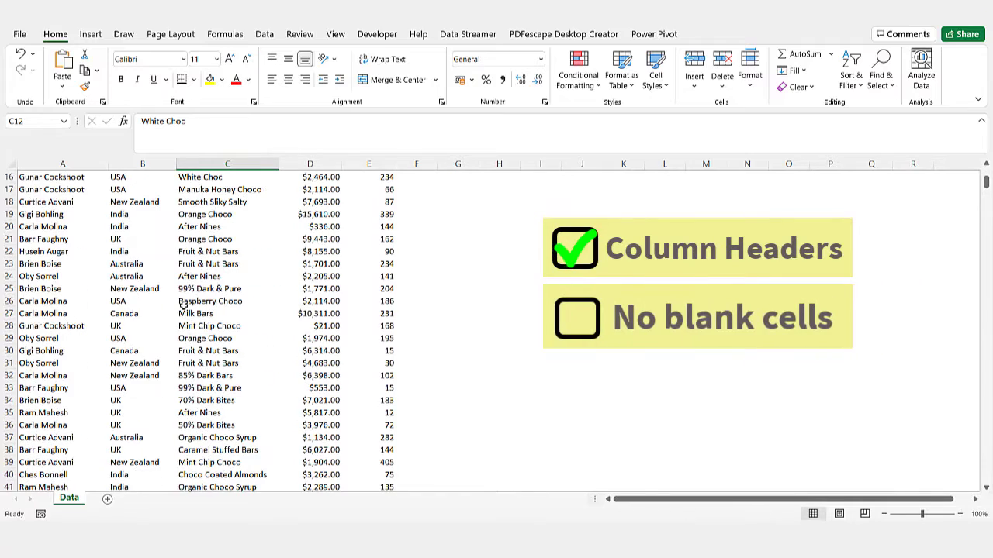
scroll(184, 306, down, 4)
scroll(183, 307, up, 6)
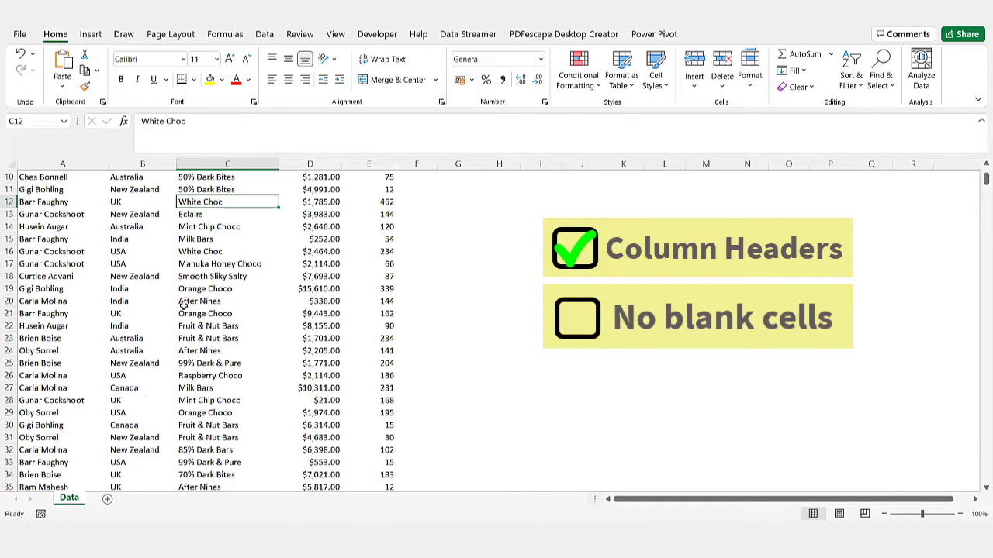
scroll(183, 306, up, 3)
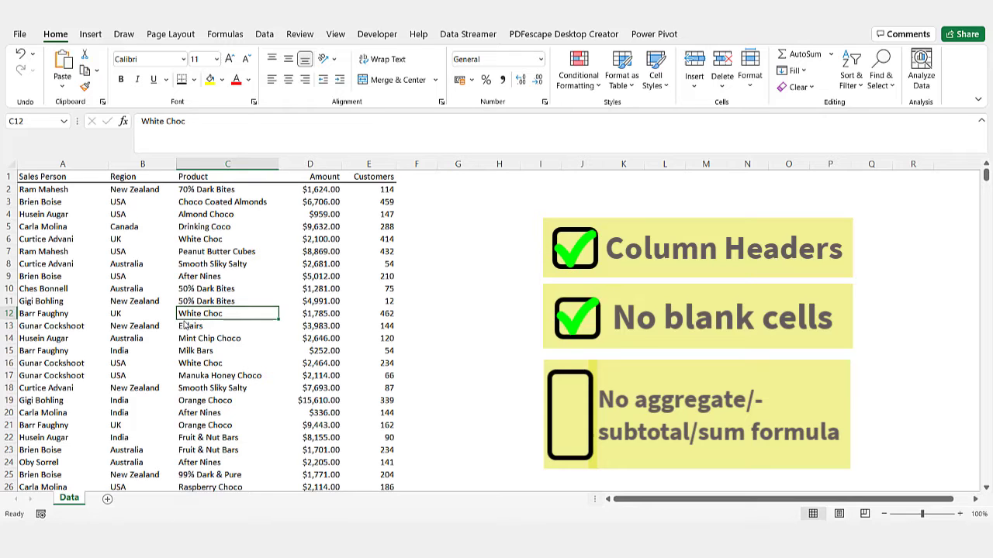
scroll(184, 326, down, 5)
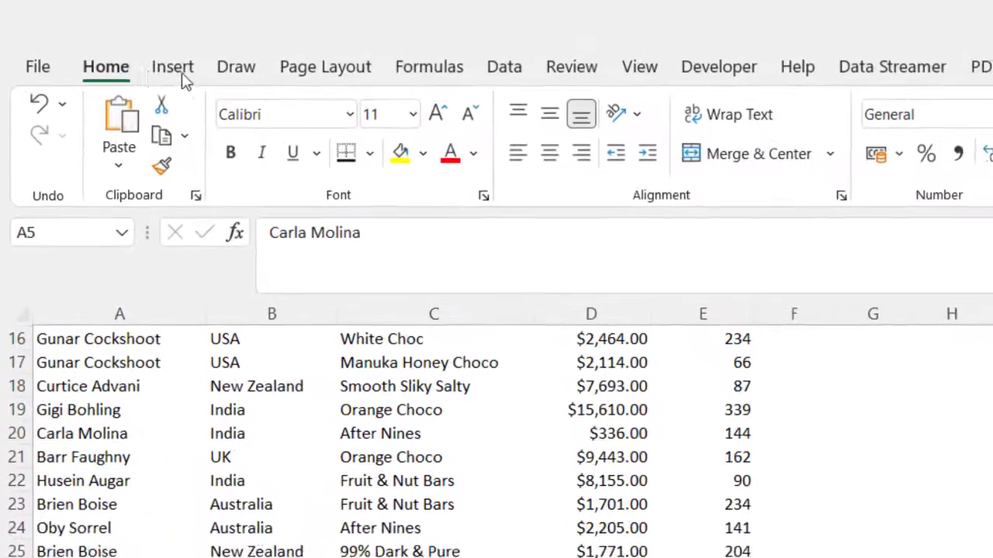
click(172, 71)
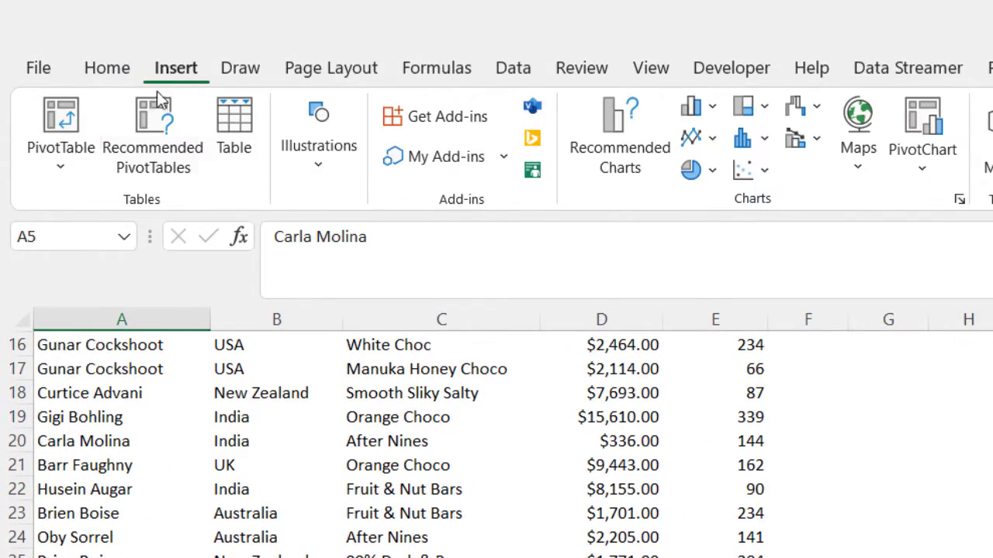
click(61, 170)
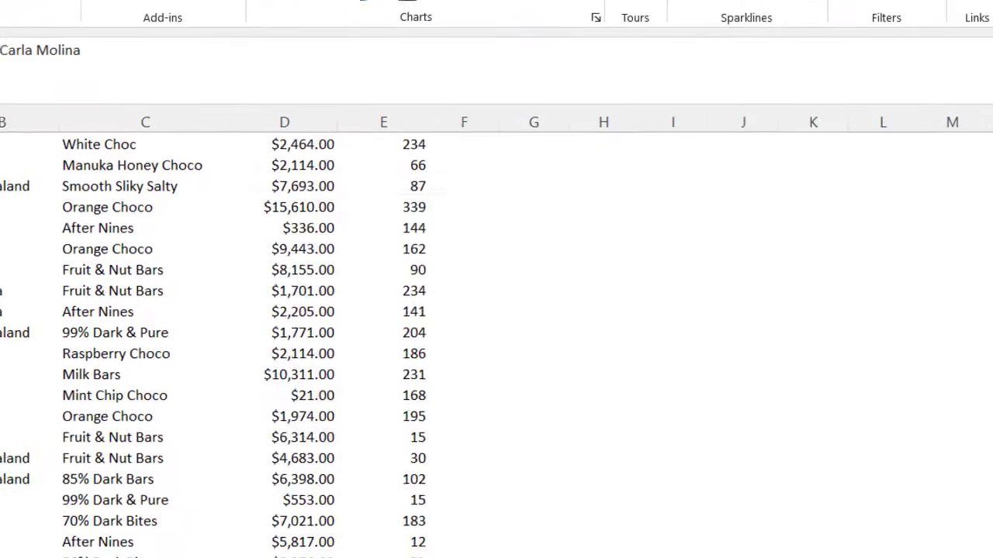
click(2, 31)
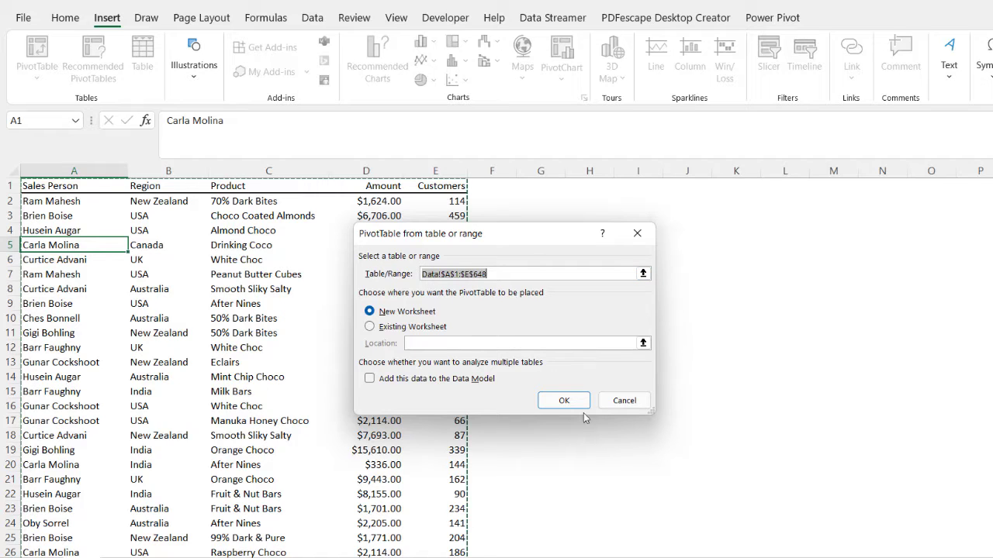
click(605, 403)
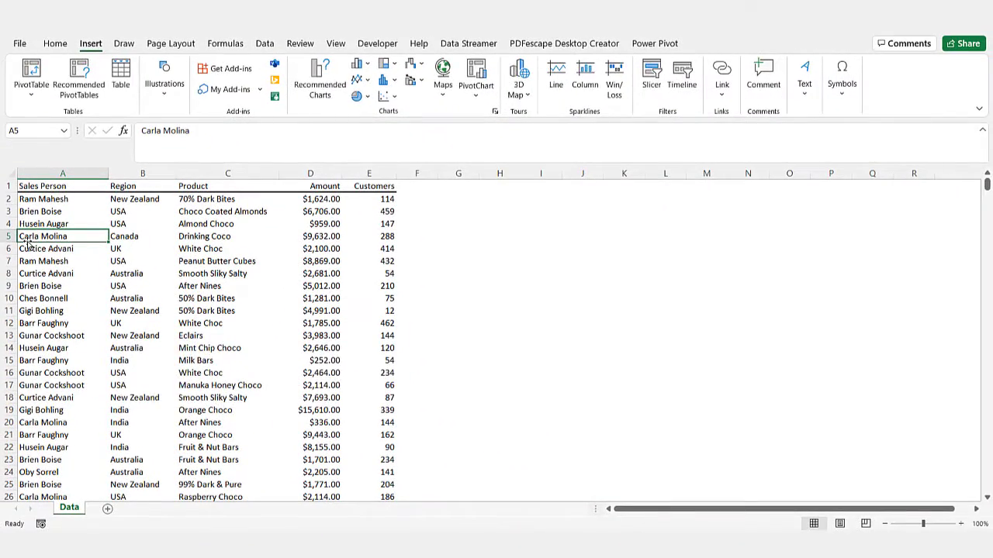
Convert the range A1:E648 to a table with headers and apply a light table style with a solid blue header row.
key(ctrl+t)
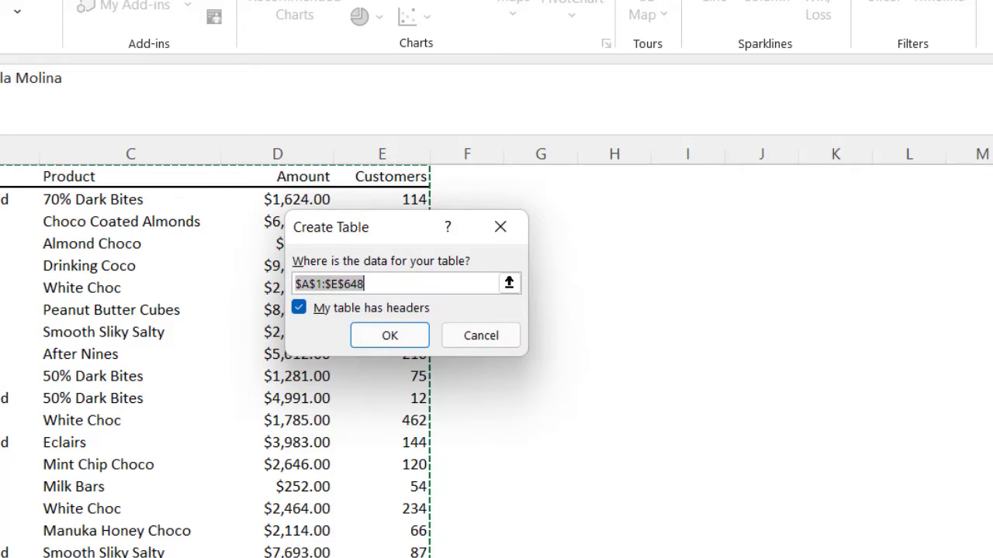
click(384, 339)
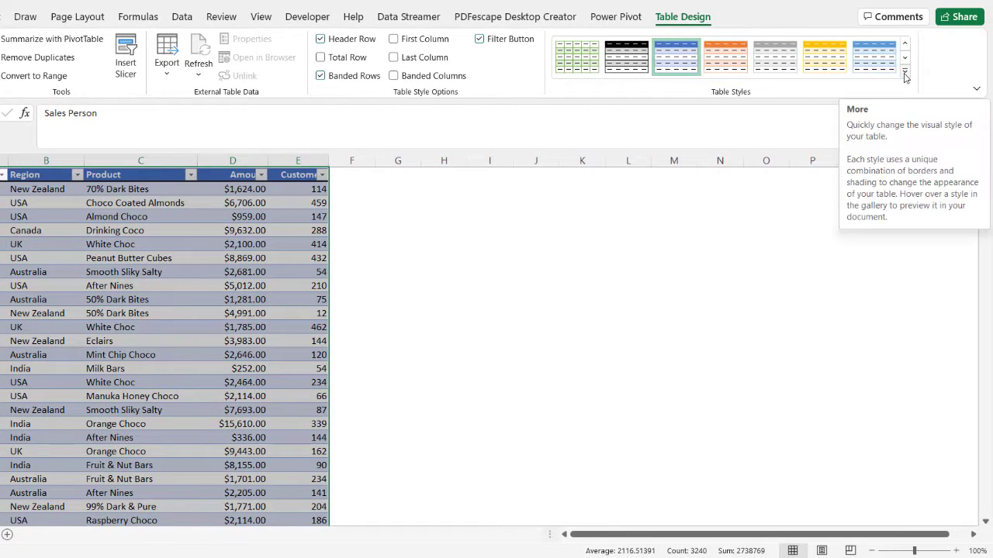
click(904, 74)
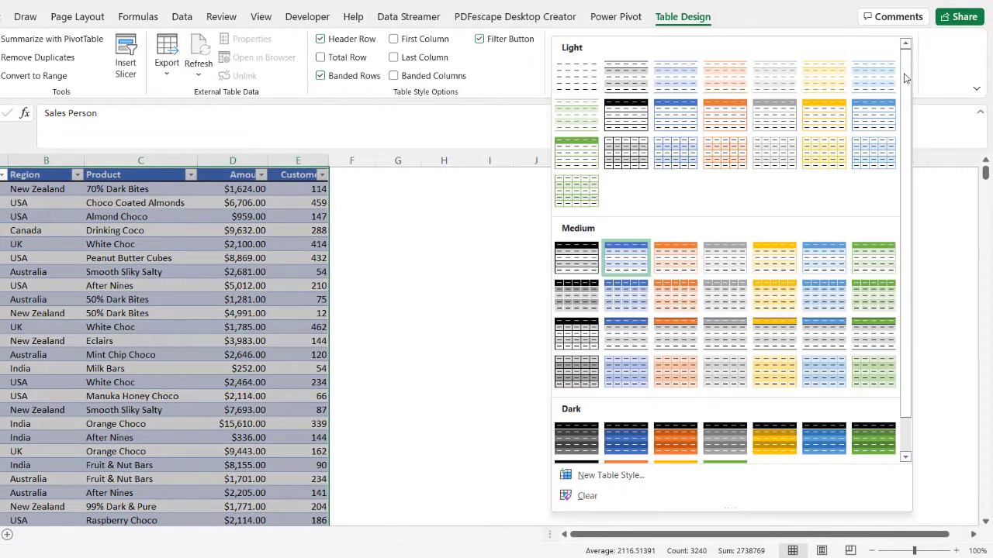
click(682, 121)
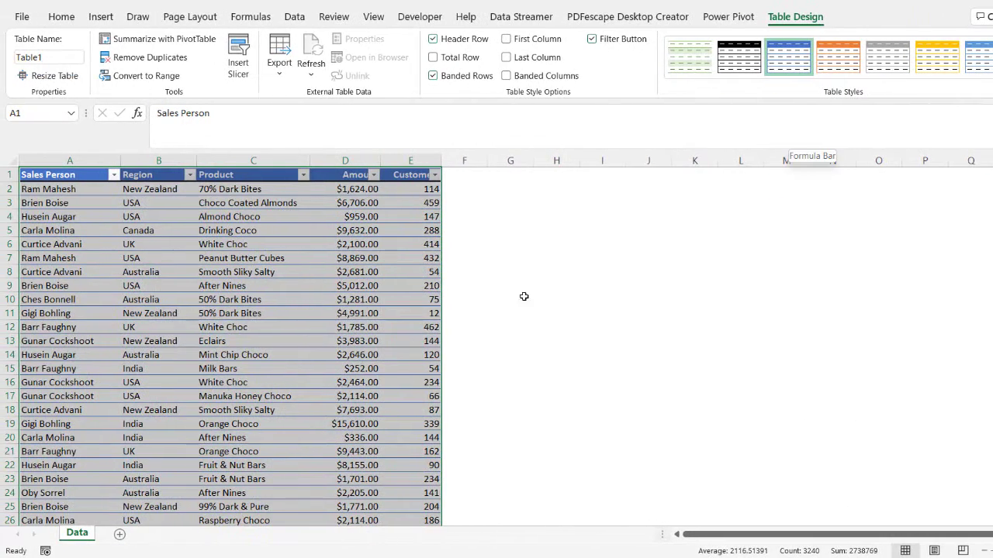
click(481, 244)
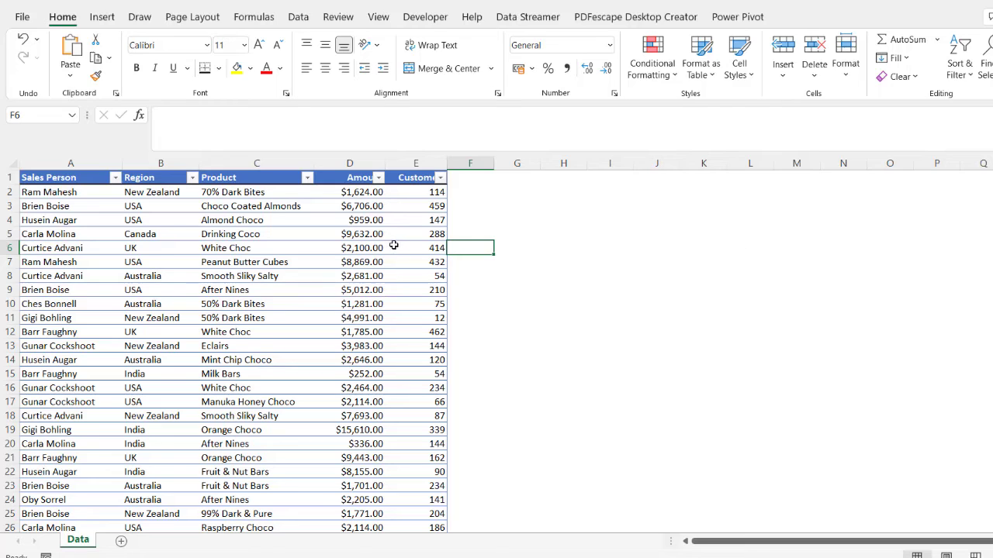
Rename the table as Sales_Data.
click(316, 263)
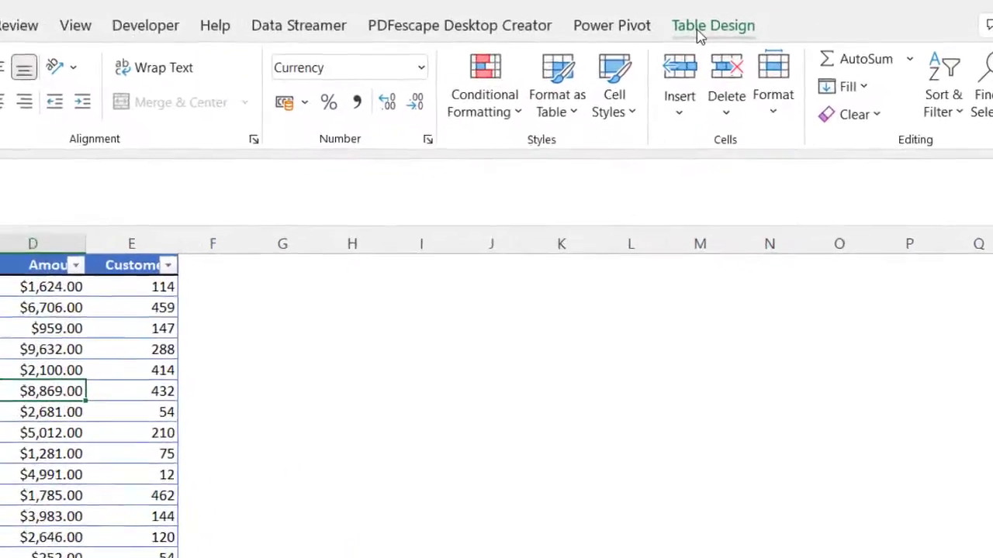
click(803, 20)
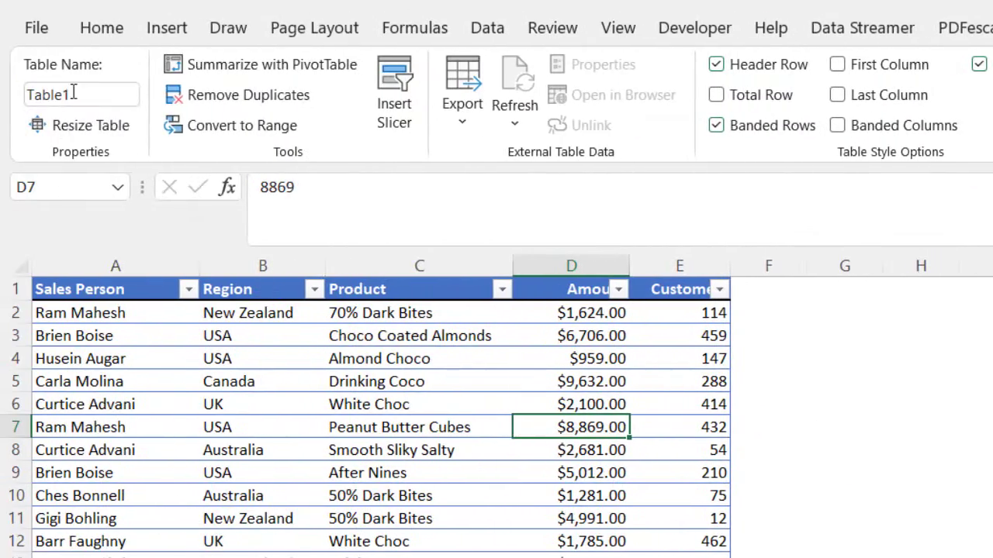
click(85, 96)
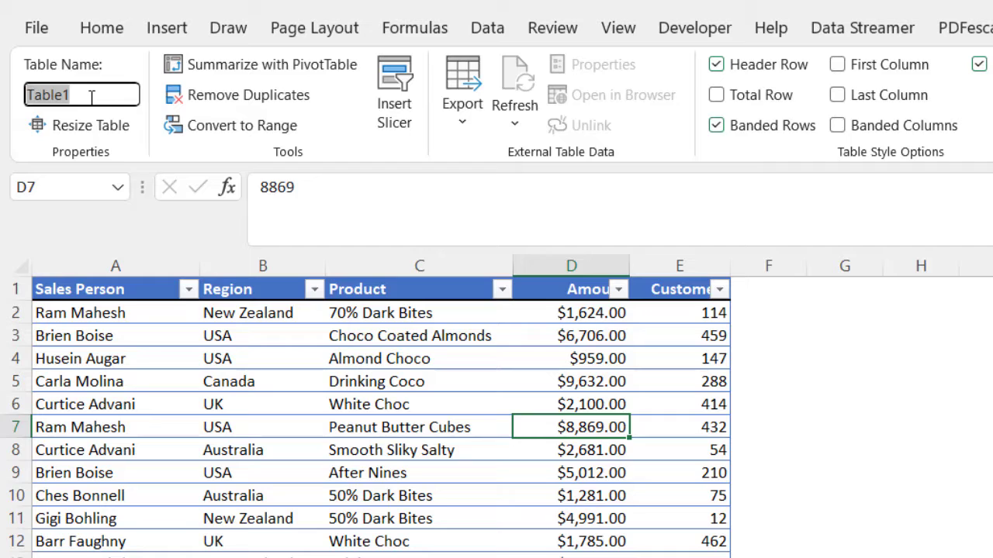
text(Data)
key(BackSpace)
key(BackSpace)
key(BackSpace)
key(BackSpace)
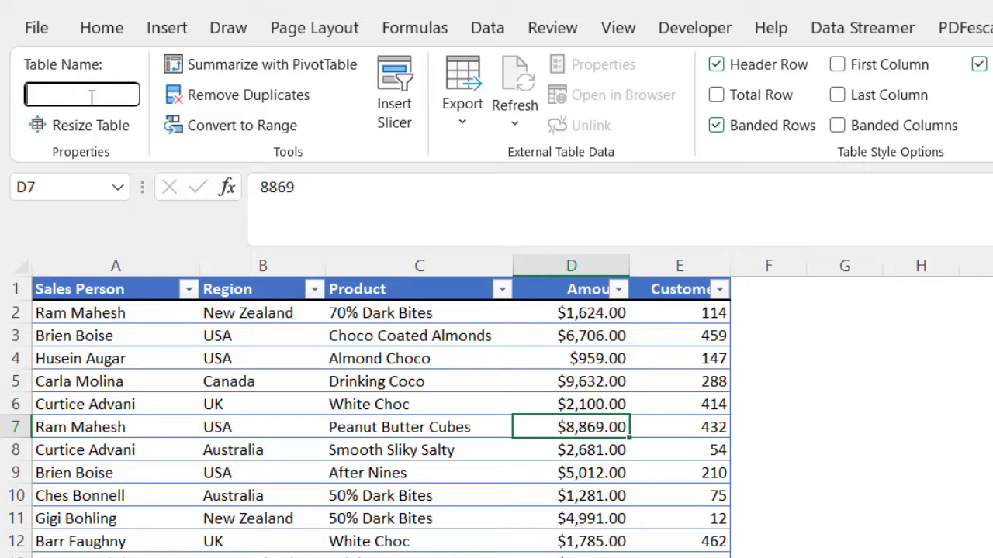
text(Sales)
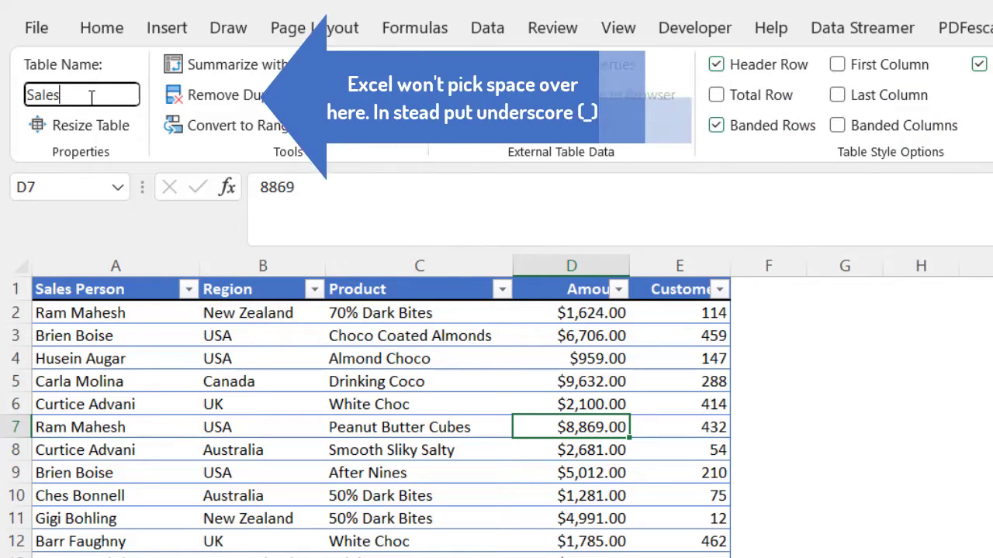
text(_Data)
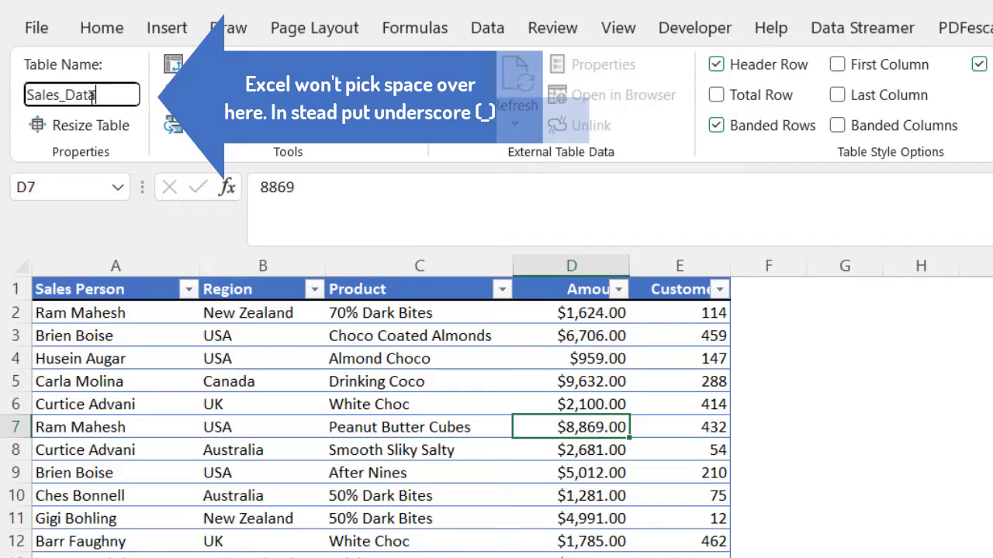
key(Return)
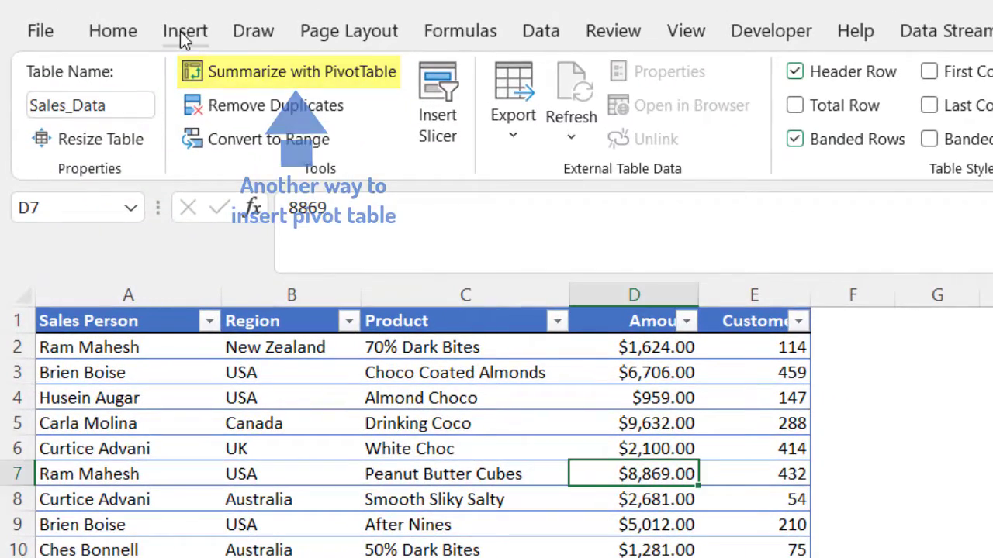
Insert a PivotTable from Sales_Data on a new worksheet, with Region as rows and Sales Person as values.
click(185, 32)
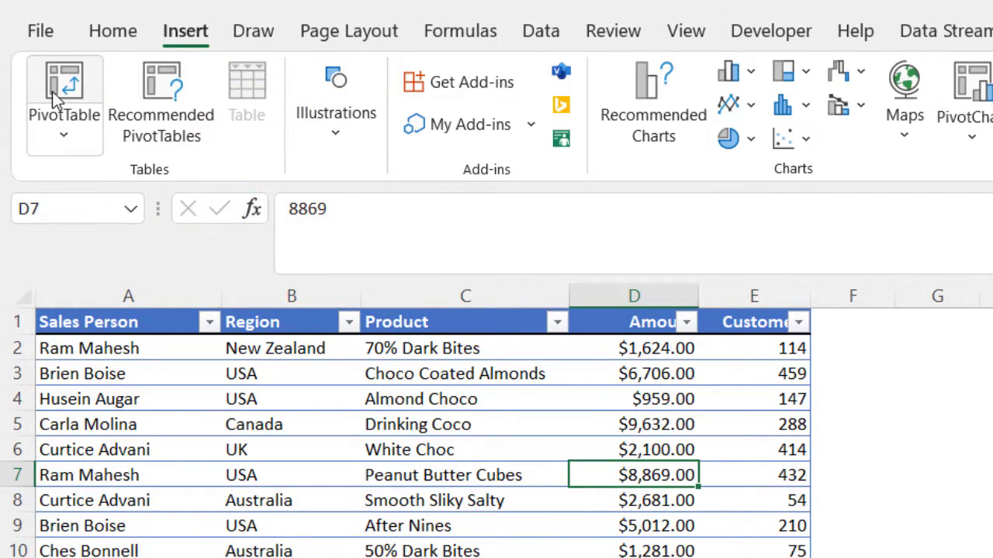
click(63, 101)
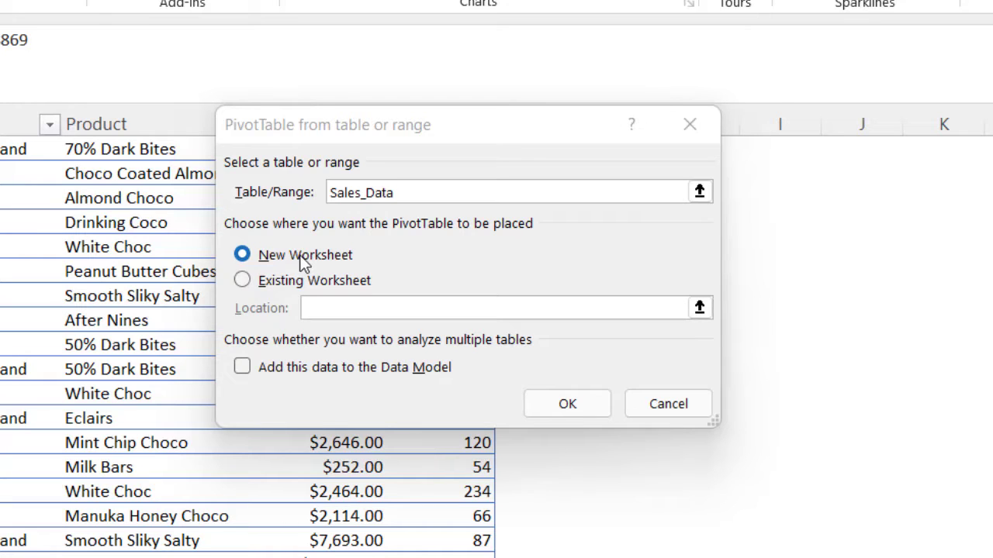
click(243, 281)
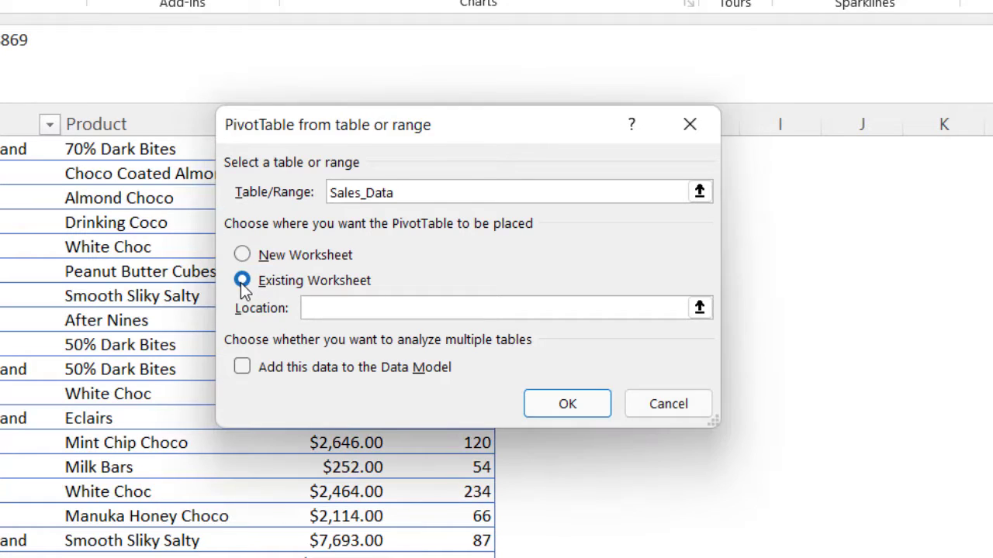
click(243, 255)
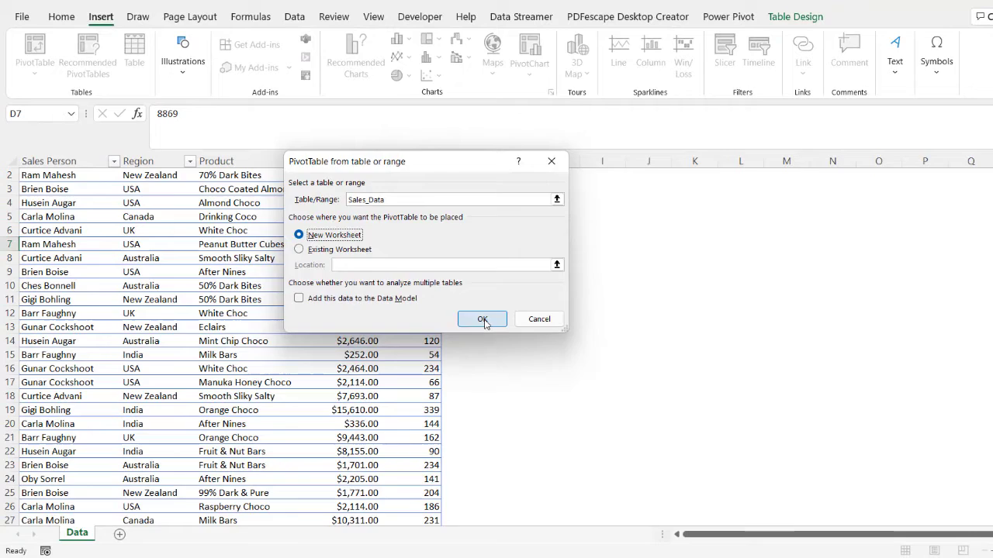
click(567, 404)
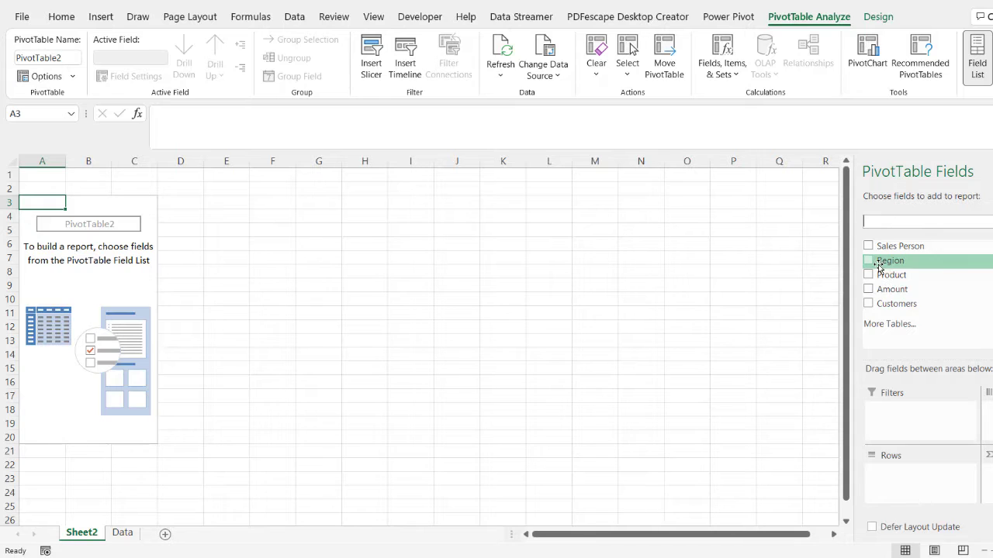
drag(889, 261, 920, 484)
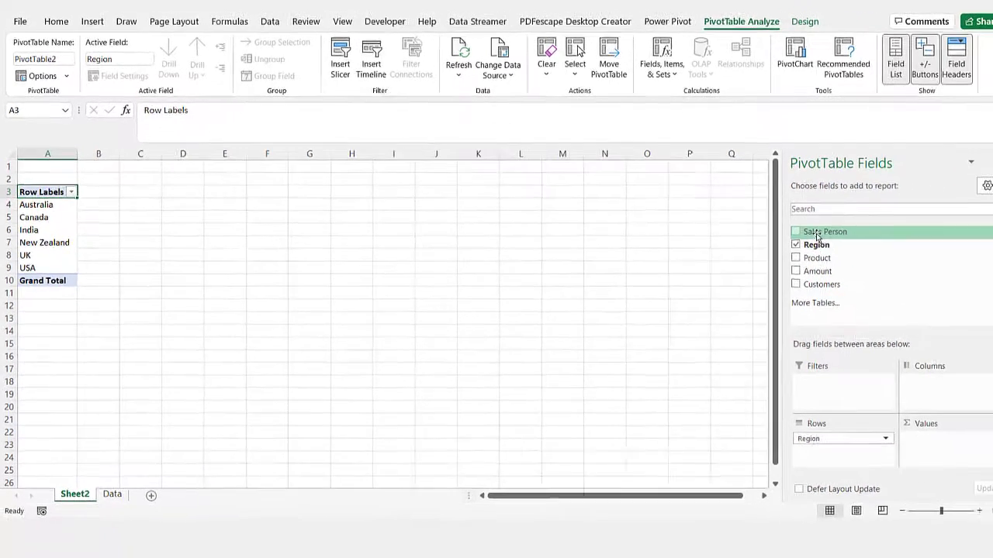
drag(892, 244, 922, 437)
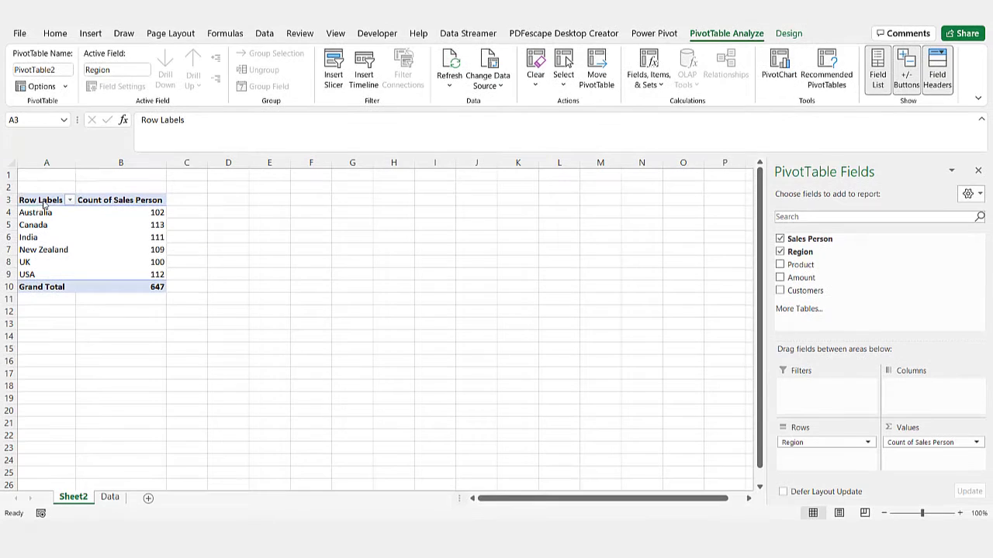
Delete the PivotTable worksheet Sheet2.
right_click(80, 497)
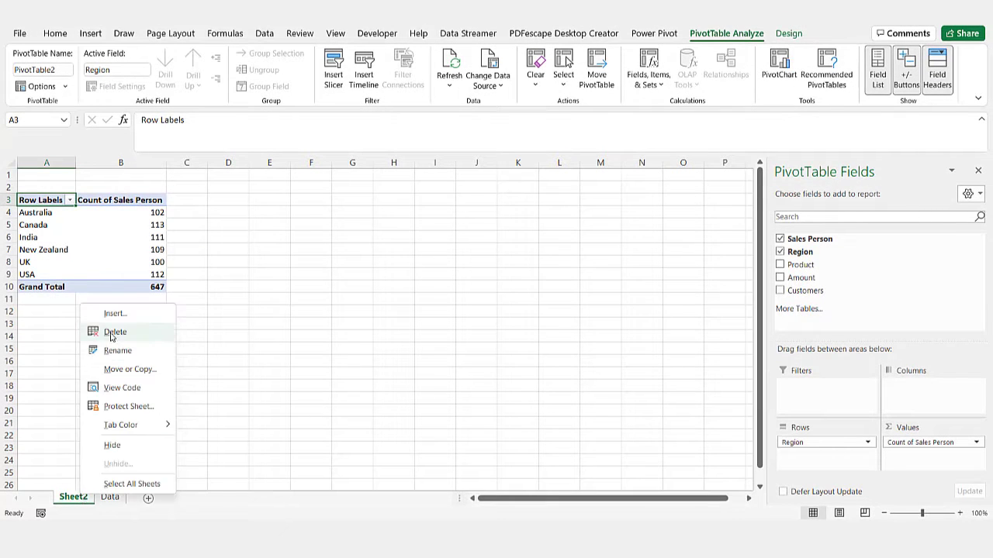
click(134, 327)
click(475, 297)
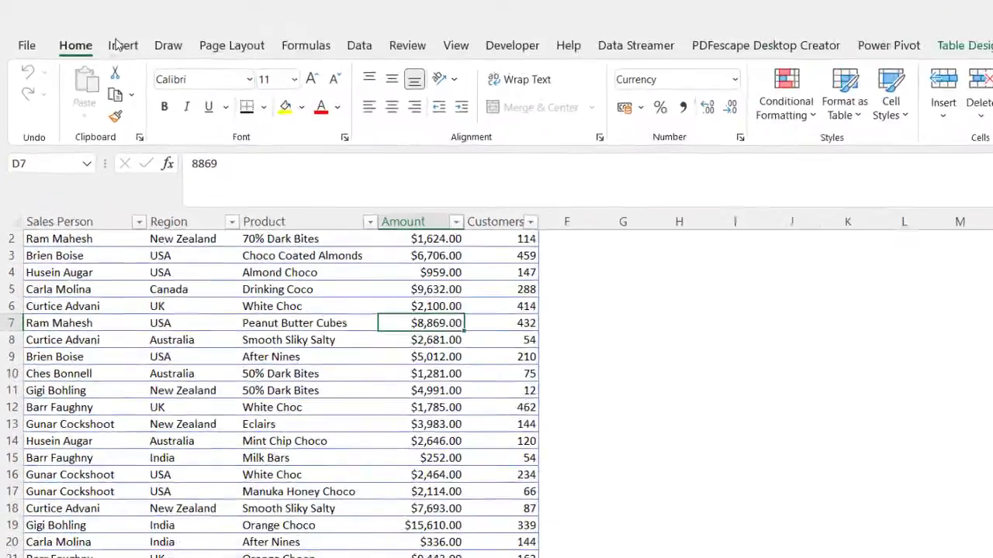
Browse the recommended PivotTables for Sales_Data and insert the Sum of Amount by Region one on a new worksheet.
click(90, 33)
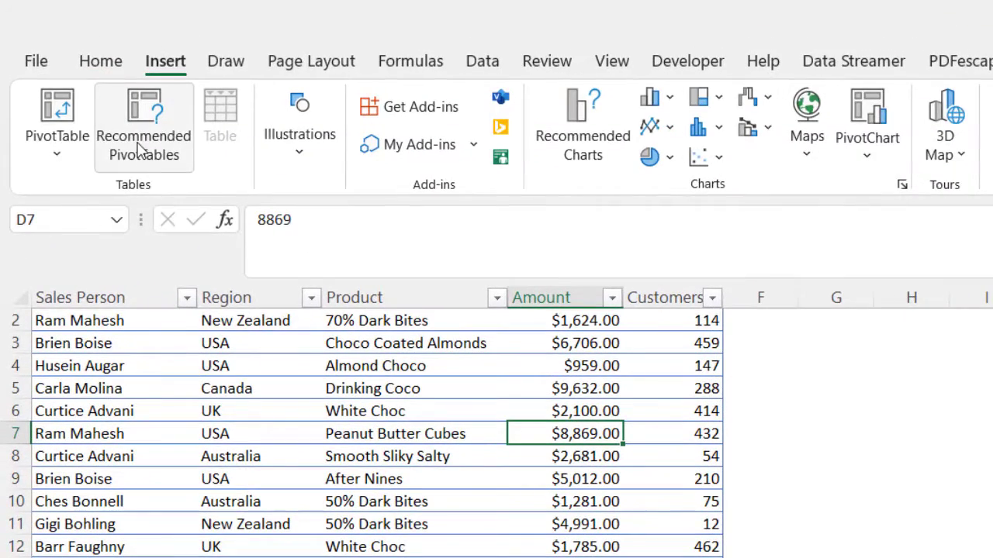
click(140, 151)
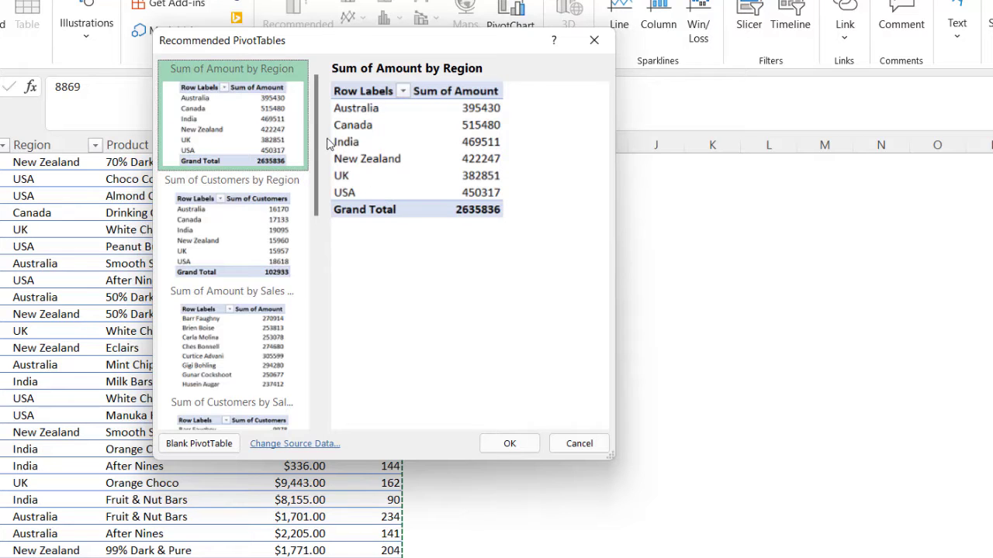
drag(316, 145, 313, 225)
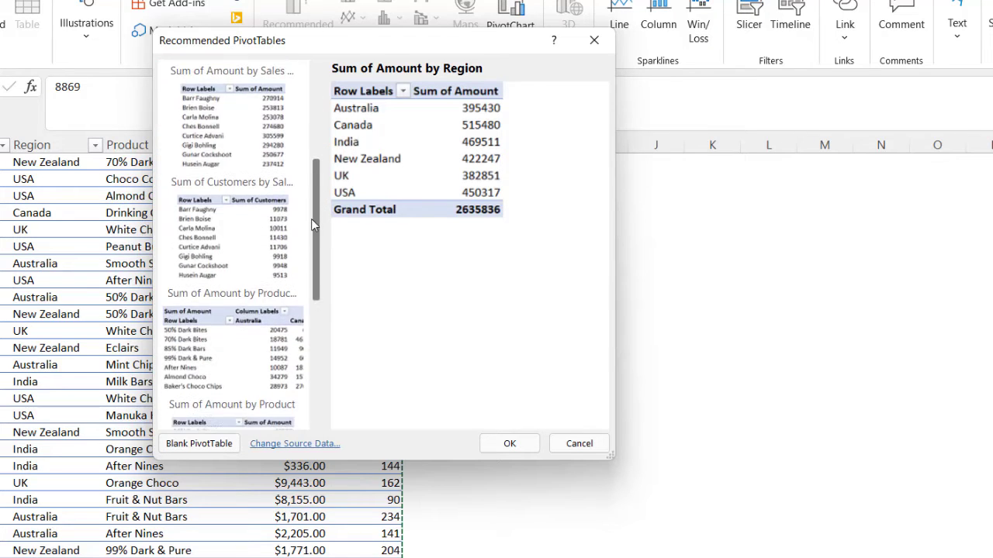
scroll(263, 149, up, 5)
click(257, 239)
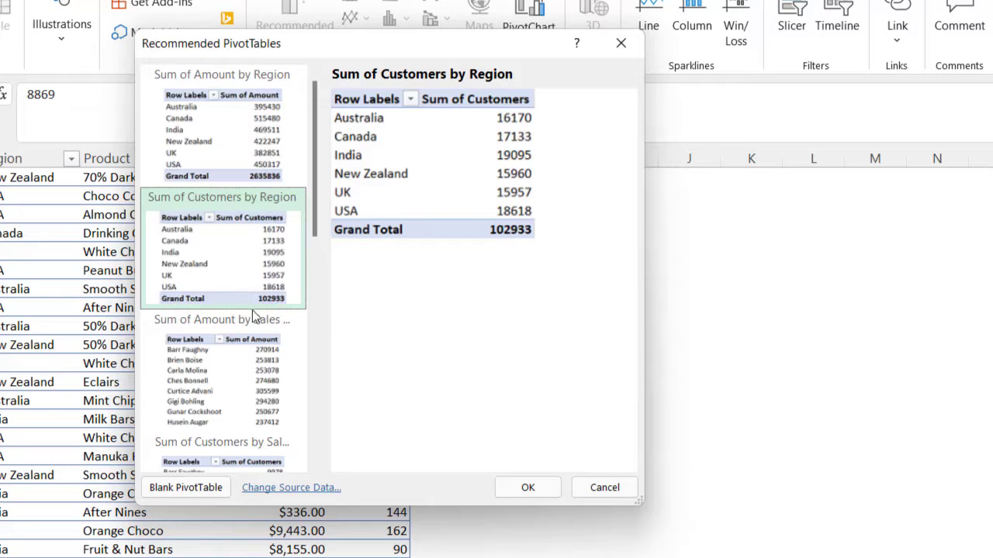
click(237, 379)
scroll(231, 225, down, 5)
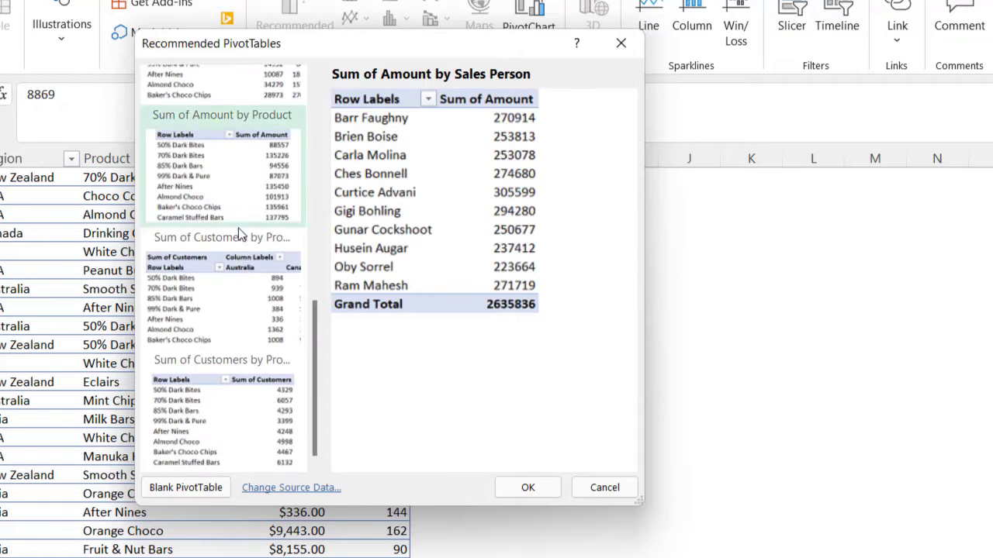
scroll(225, 233, up, 5)
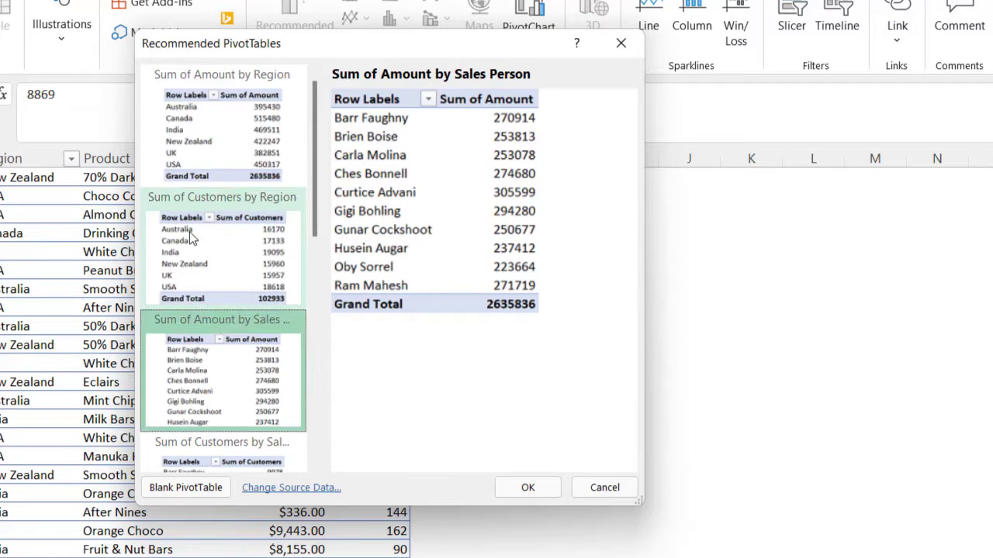
click(189, 238)
click(204, 108)
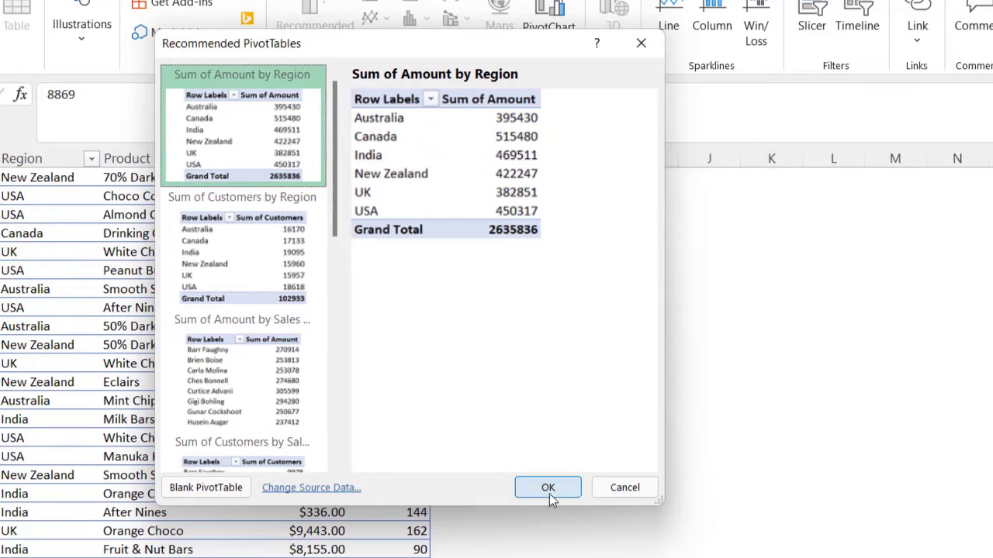
click(548, 495)
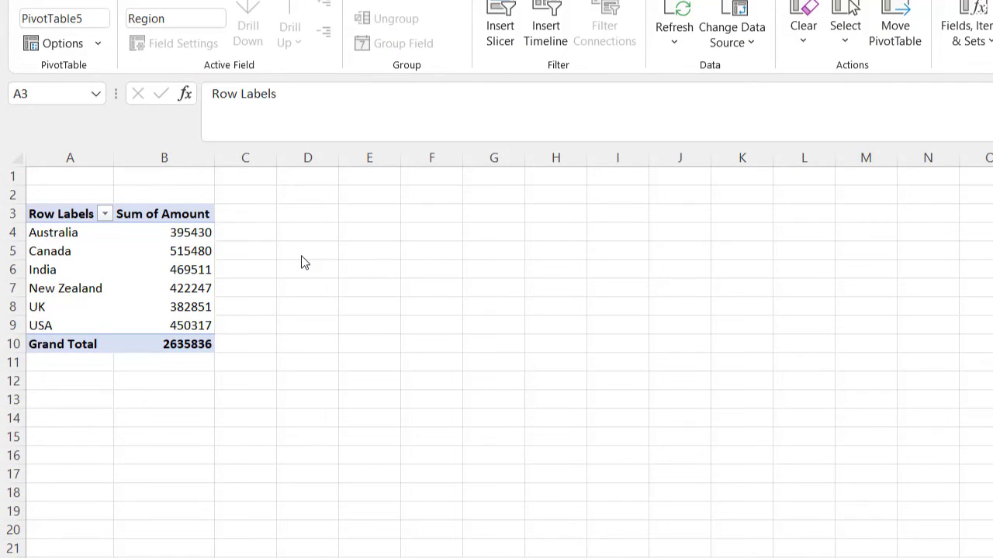
Review the cells of the Region PivotTable and the source records on the Data worksheet.
click(52, 216)
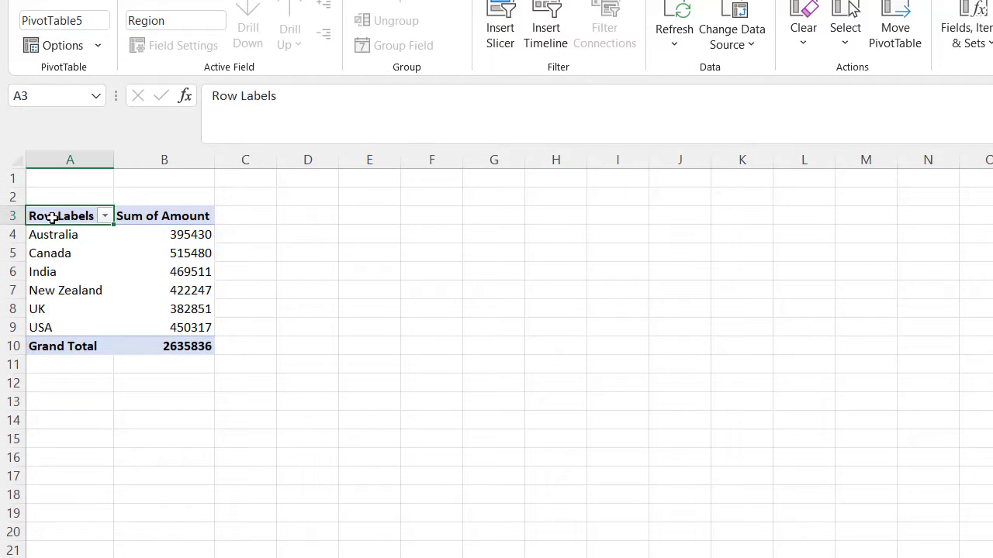
click(162, 235)
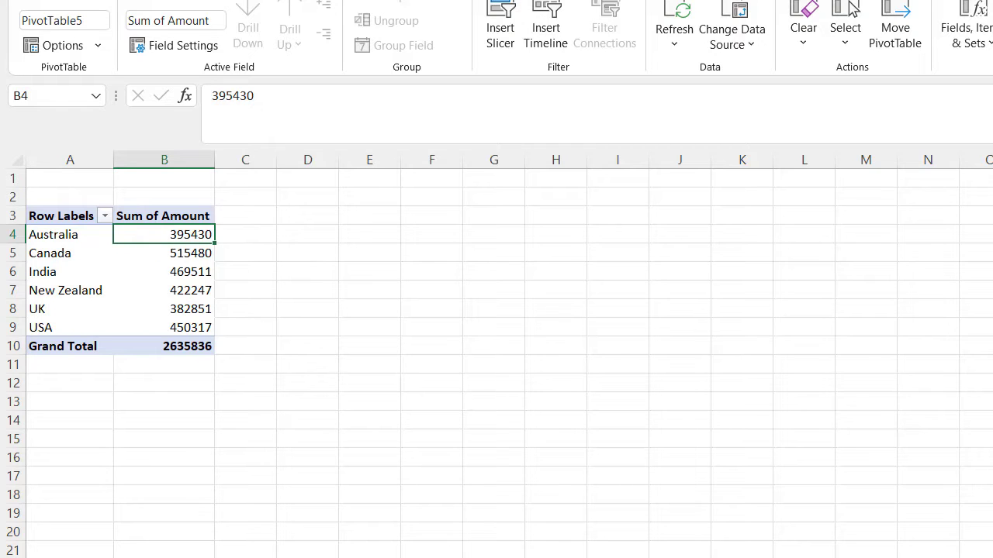
click(279, 557)
scroll(500, 325, up, 1)
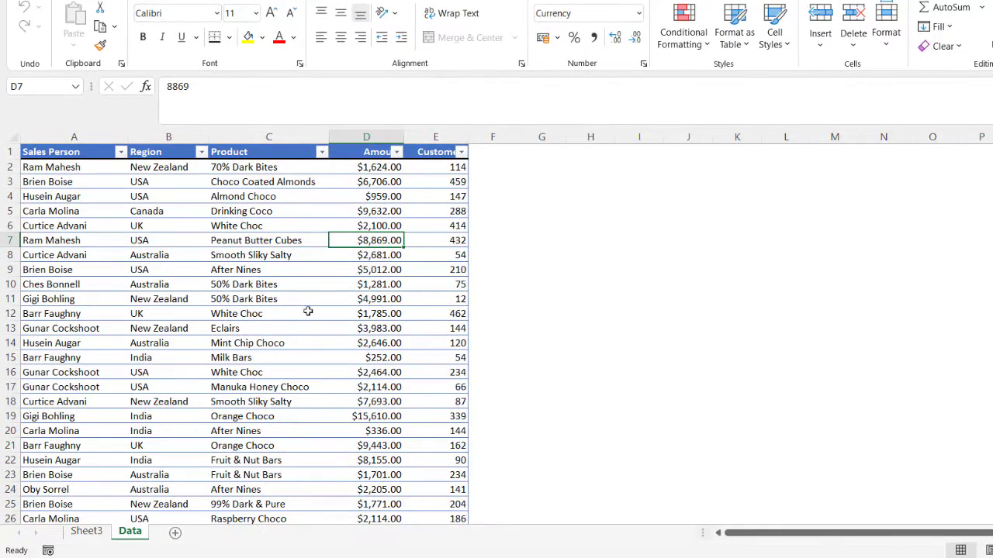
Extract the detail records behind Australia's Sum of Amount to a new worksheet, and return to the PivotTable on Sheet3.
click(87, 531)
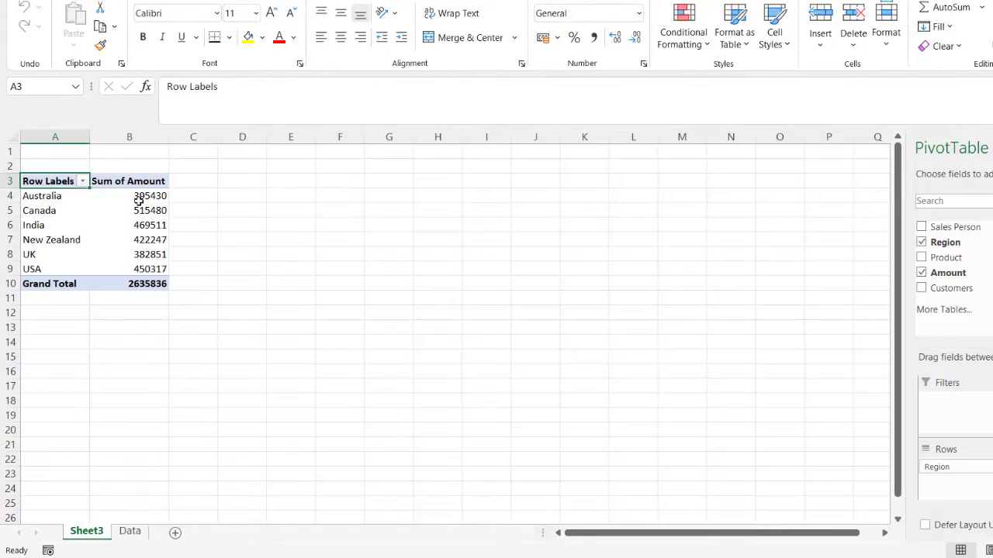
double_click(138, 199)
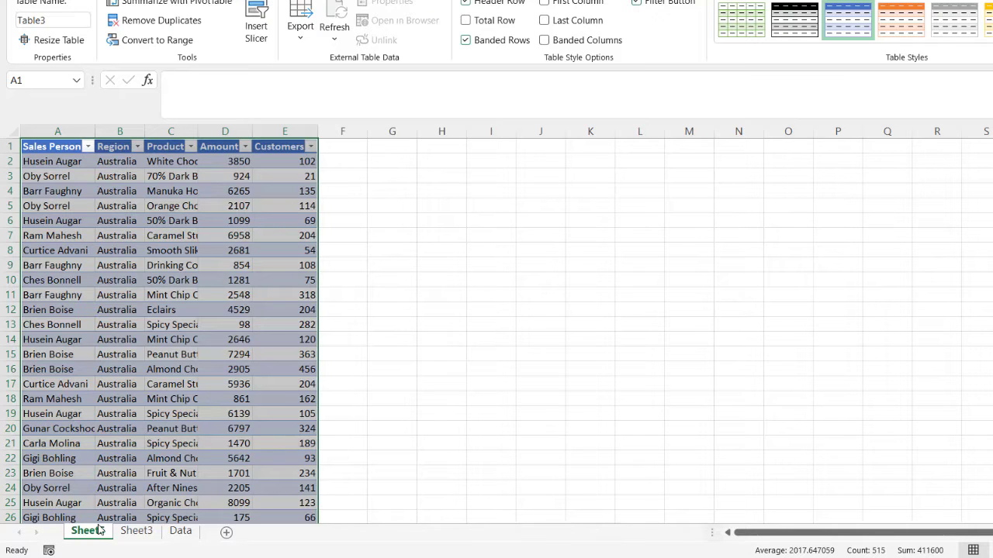
click(138, 532)
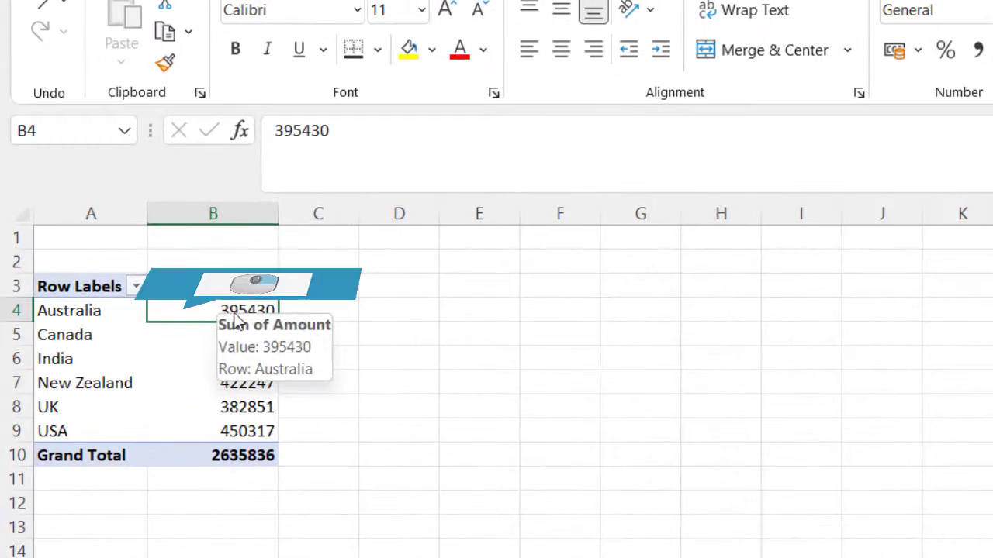
Set the number format of Sum of Amount to Currency with 0 decimal places and the $ English (United States) symbol.
right_click(207, 309)
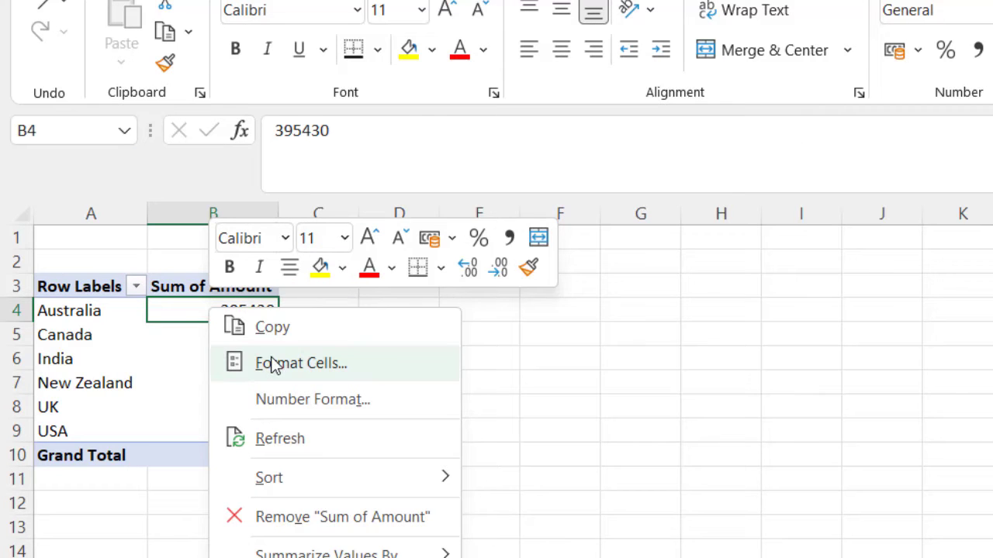
click(294, 398)
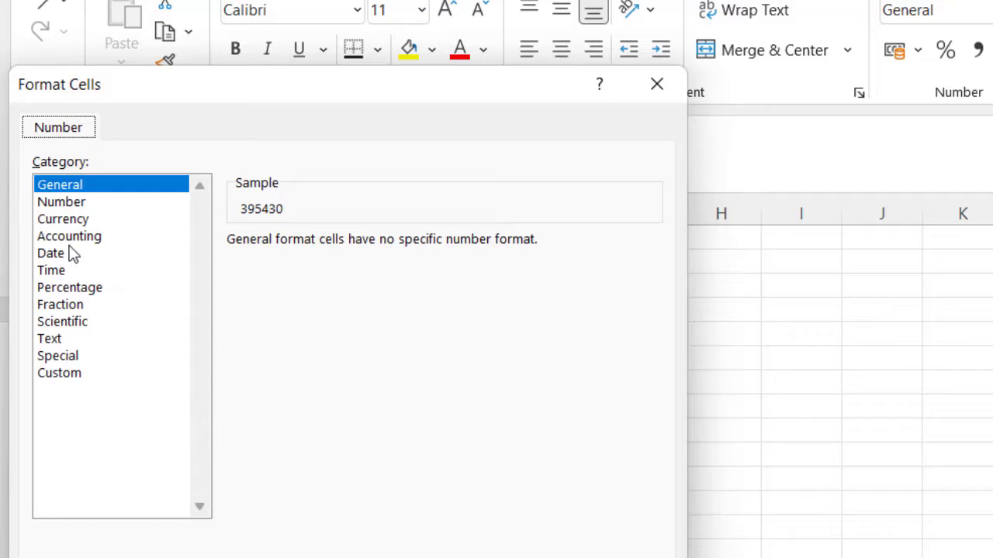
click(67, 219)
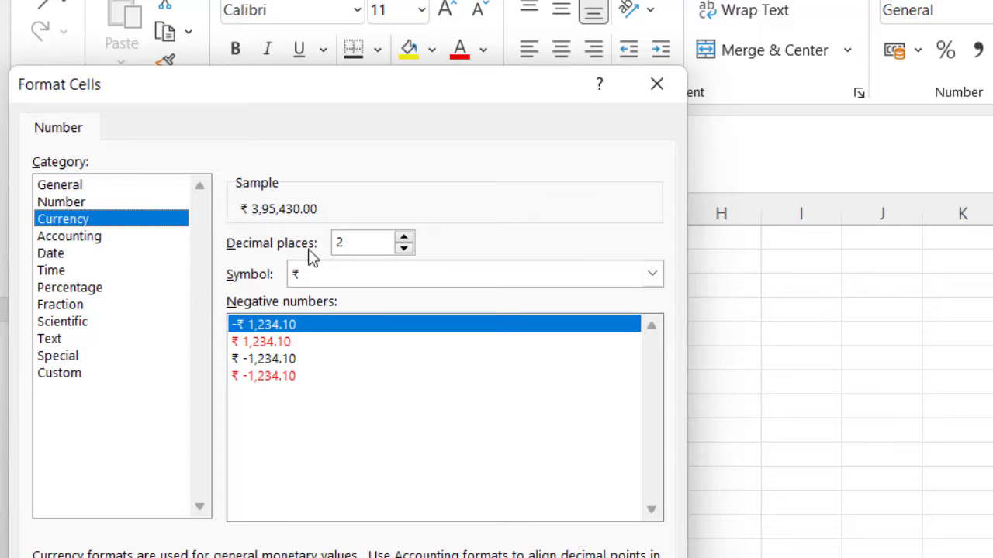
click(404, 248)
click(403, 248)
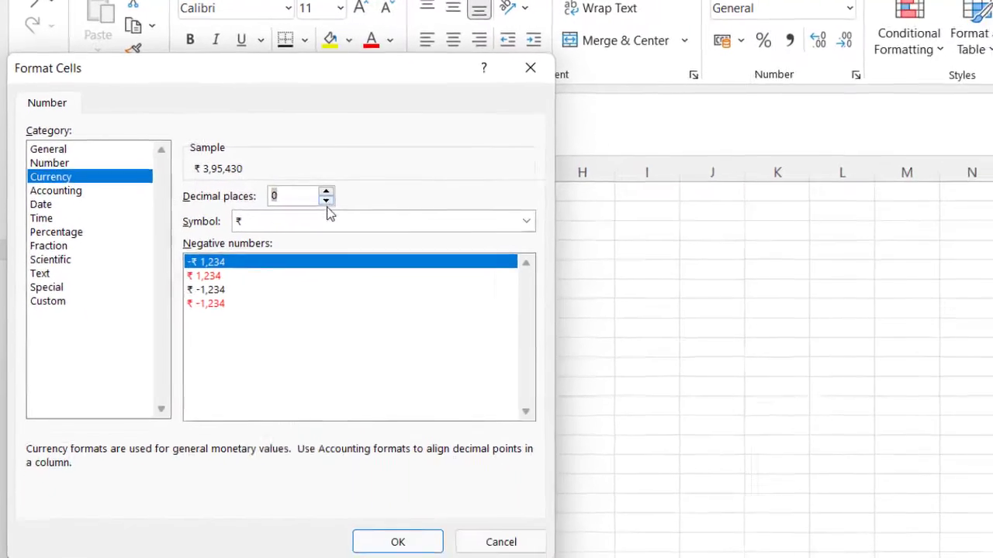
click(409, 276)
scroll(314, 382, down, 2)
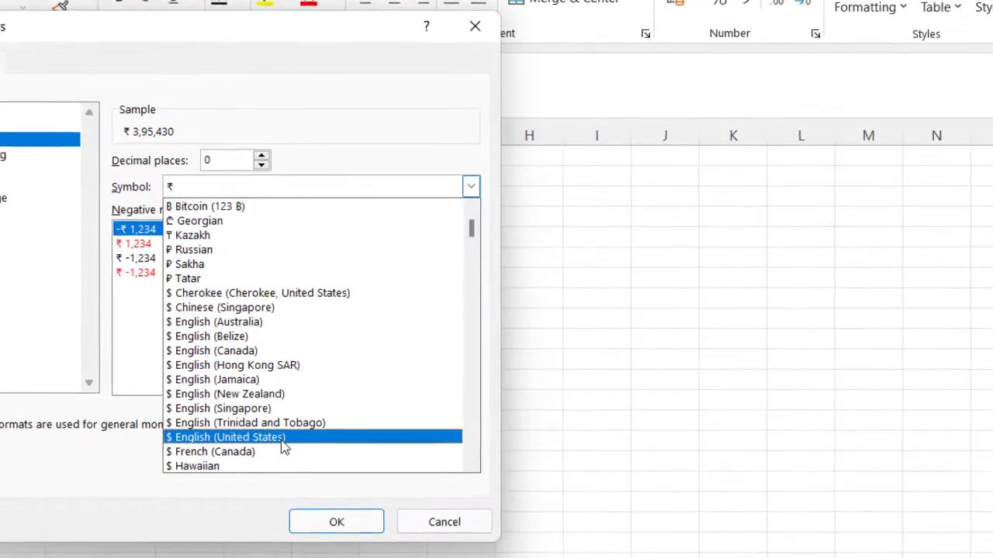
click(283, 438)
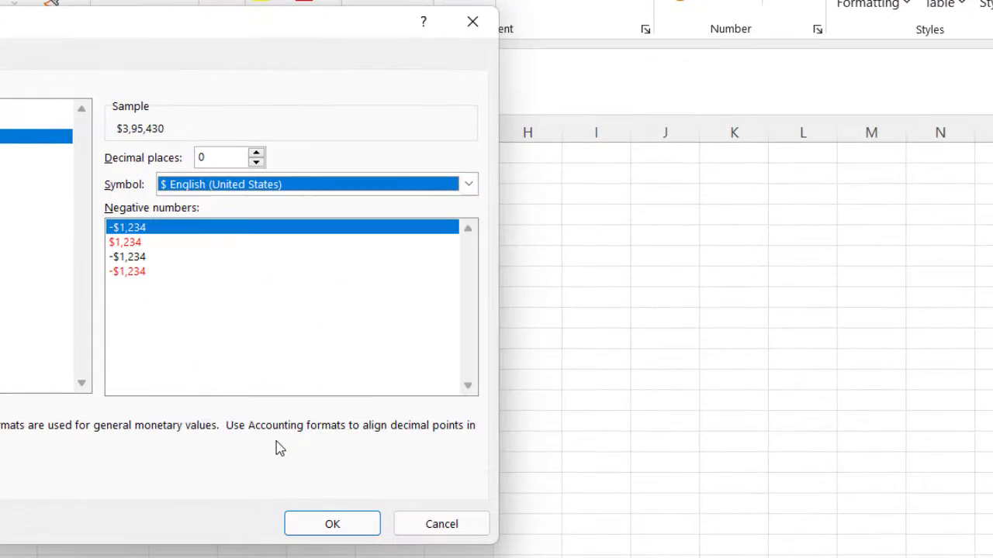
click(336, 522)
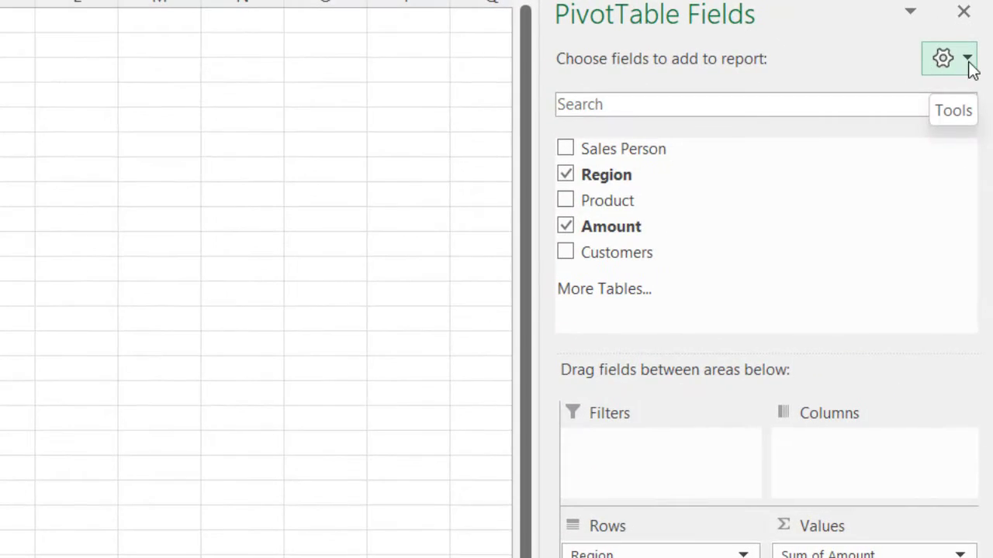
Try the side-by-side layout of the fields and areas sections in PivotTable Fields, and restore the stacked layout.
click(969, 62)
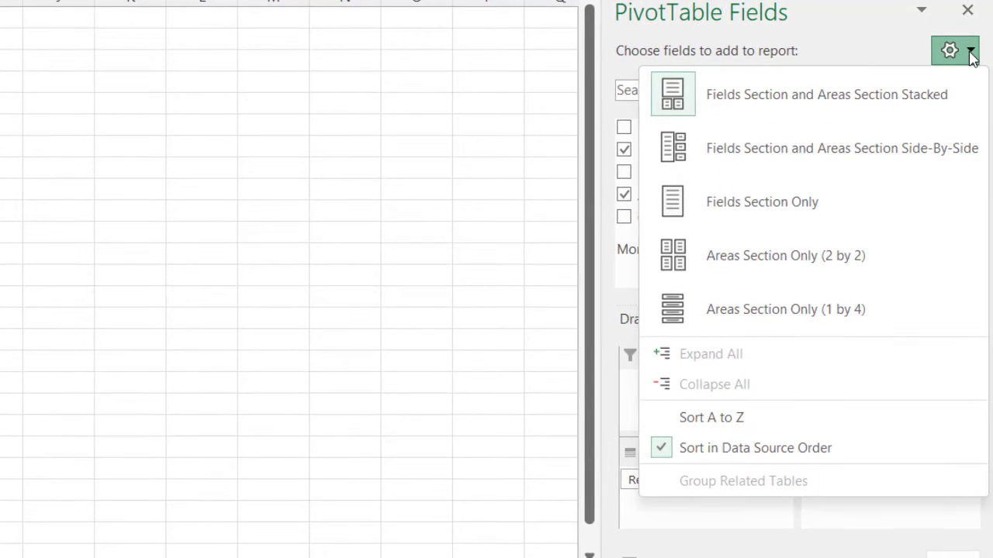
click(865, 153)
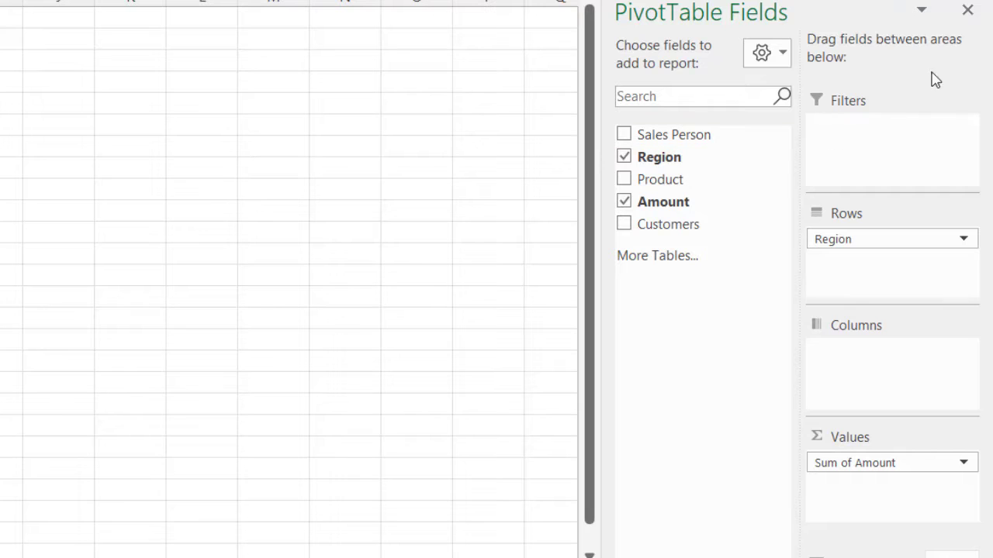
click(785, 56)
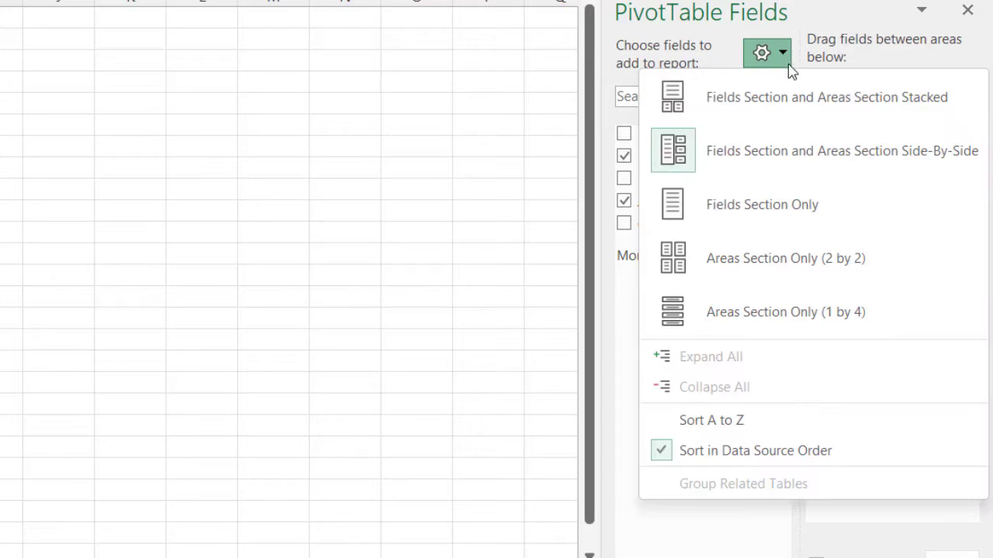
click(801, 107)
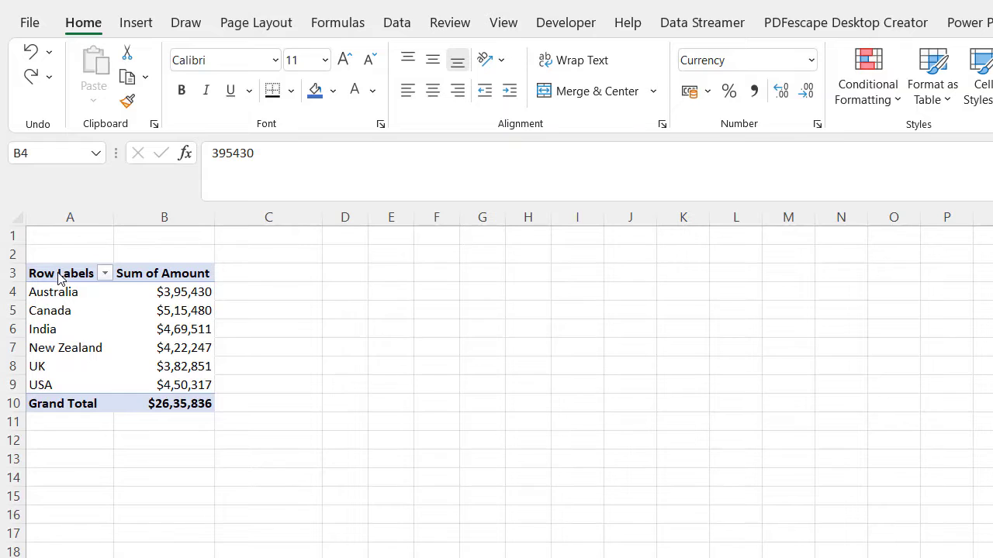
Format the PivotTable's header row A3:B3 and Grand Total row A10:B10 with a blue fill and white font.
drag(67, 272, 168, 275)
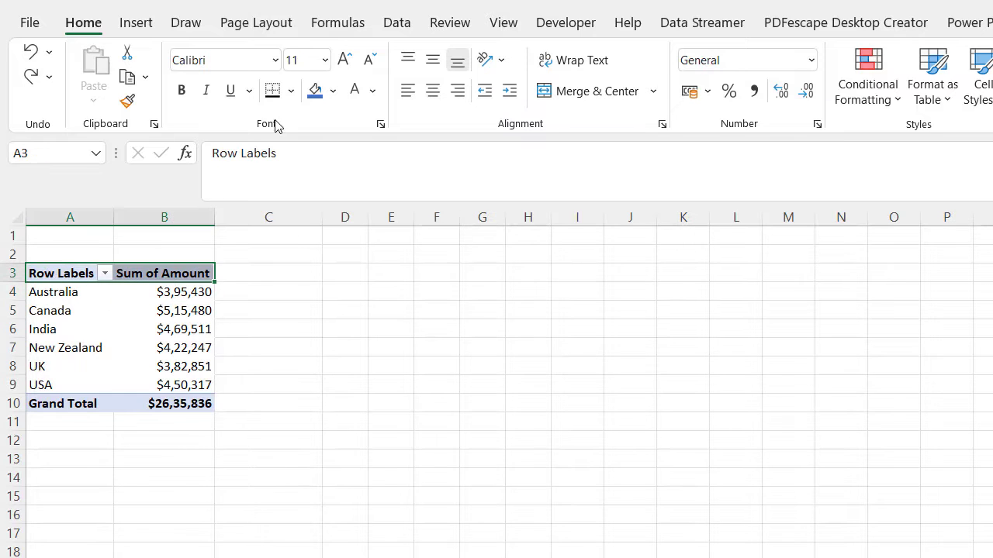
click(315, 91)
click(355, 91)
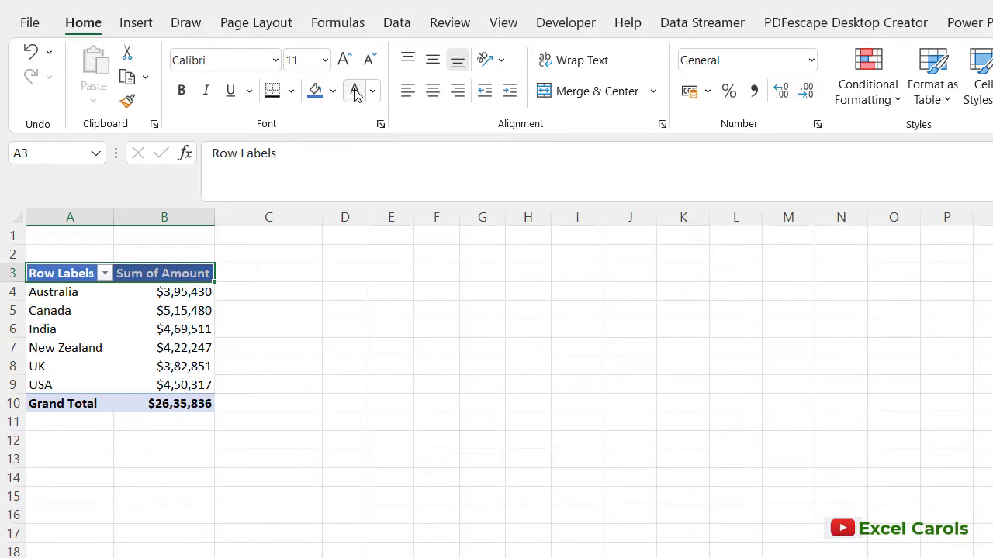
drag(38, 403, 160, 403)
click(315, 91)
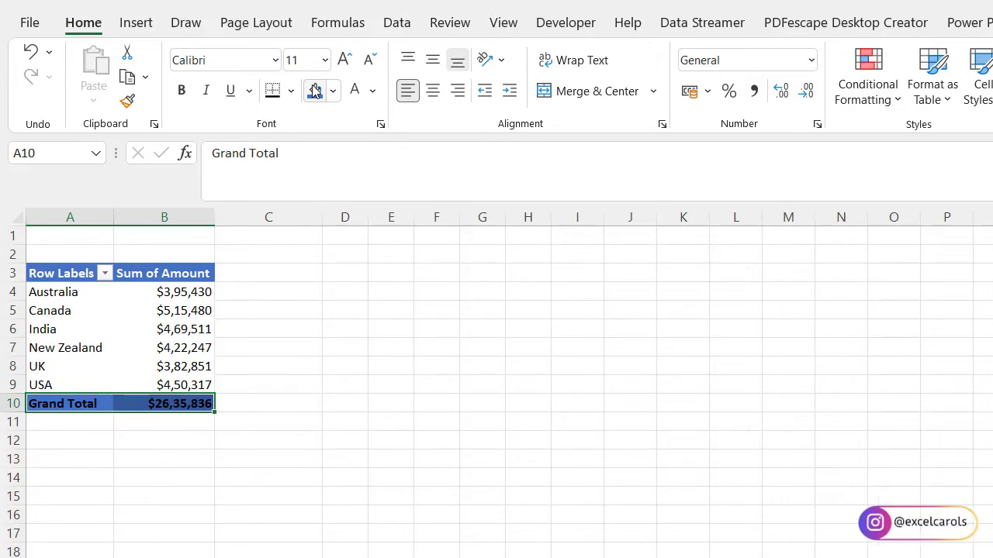
click(355, 92)
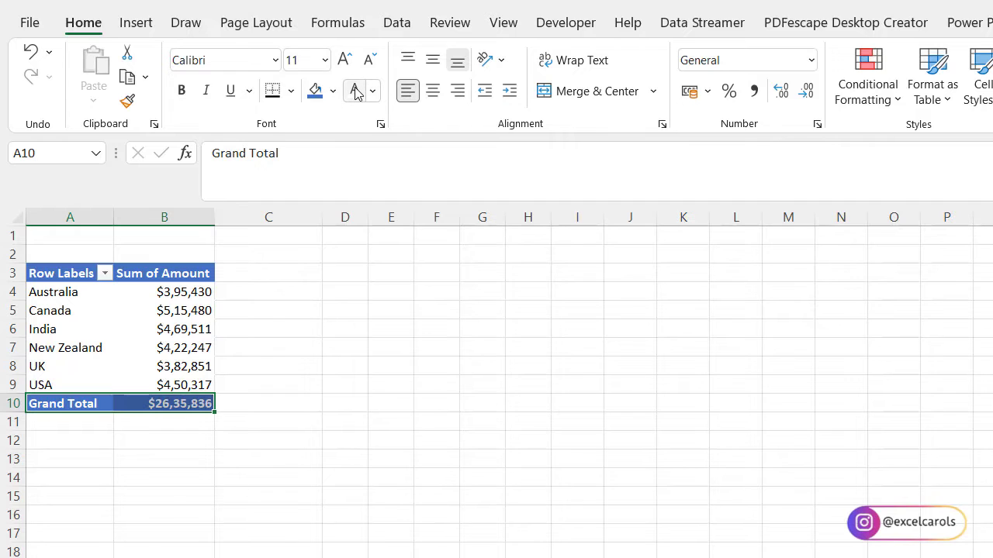
click(665, 383)
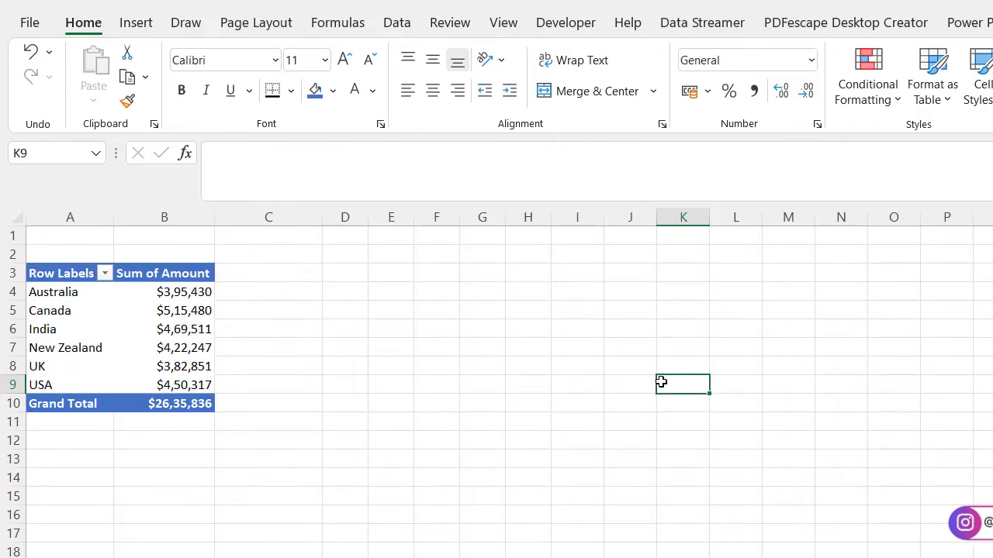
Add the Customers field to the PivotTable's values alongside Sum of Amount.
click(198, 286)
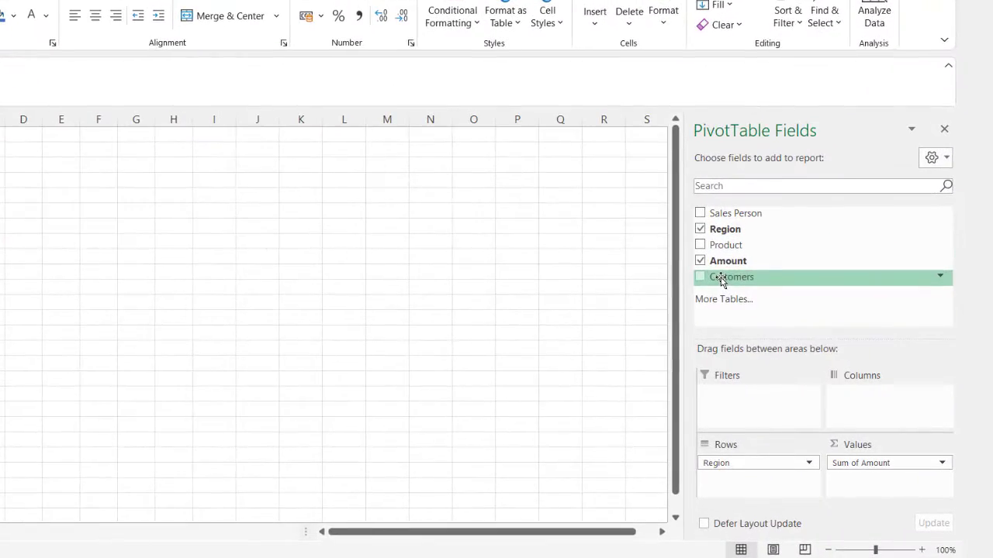
drag(802, 305, 867, 489)
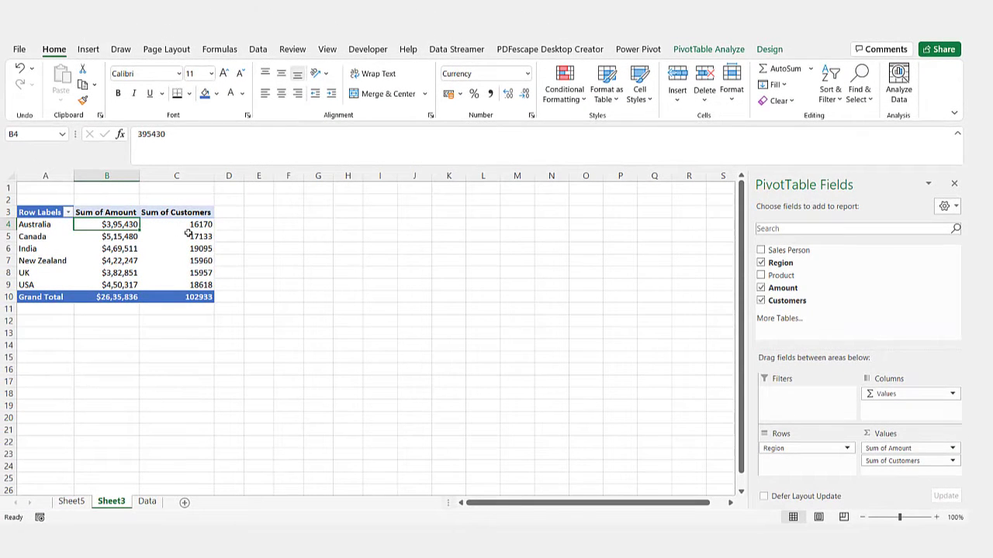
Change the Customers value field in the PivotTable to summarize by Count instead of Sum.
mouse_move(188, 233)
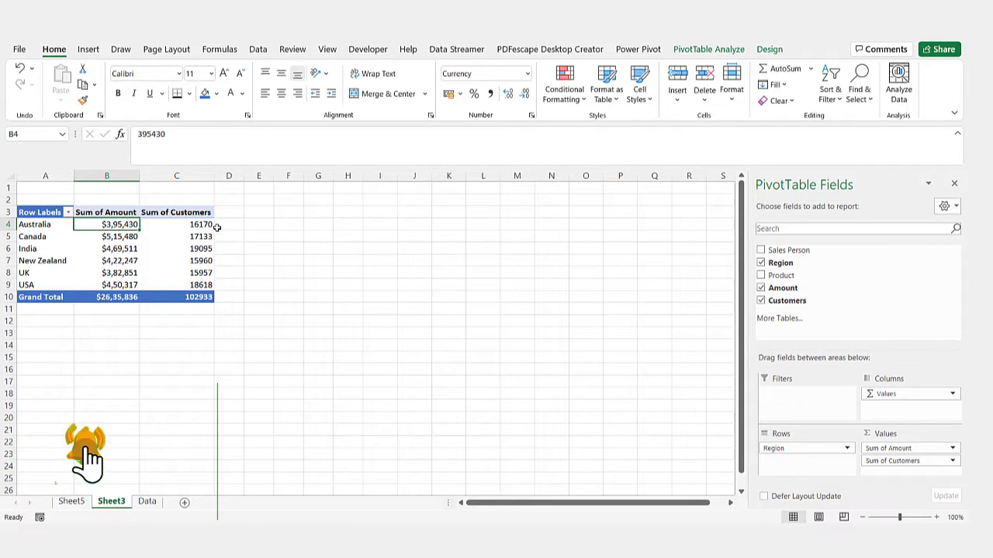
click(190, 225)
right_click(190, 224)
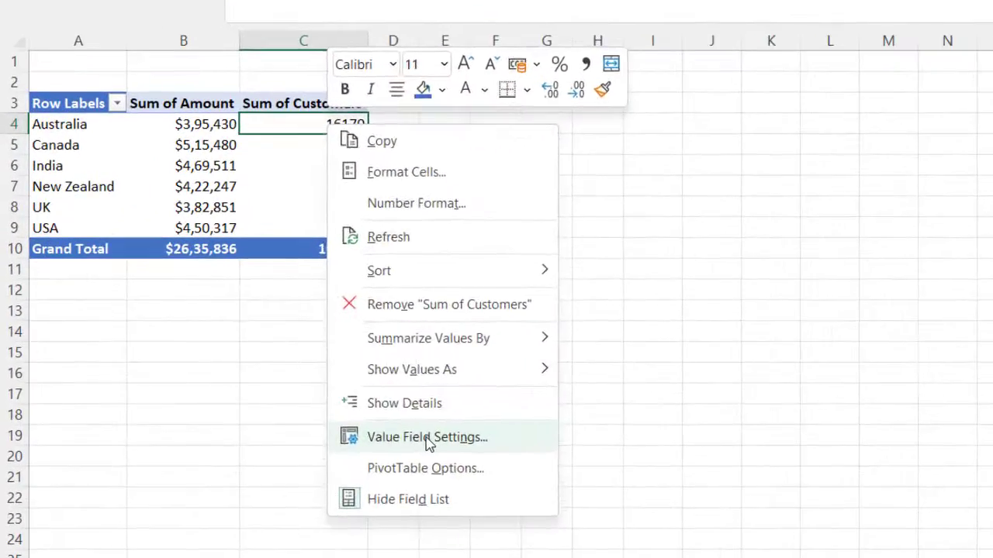
click(249, 406)
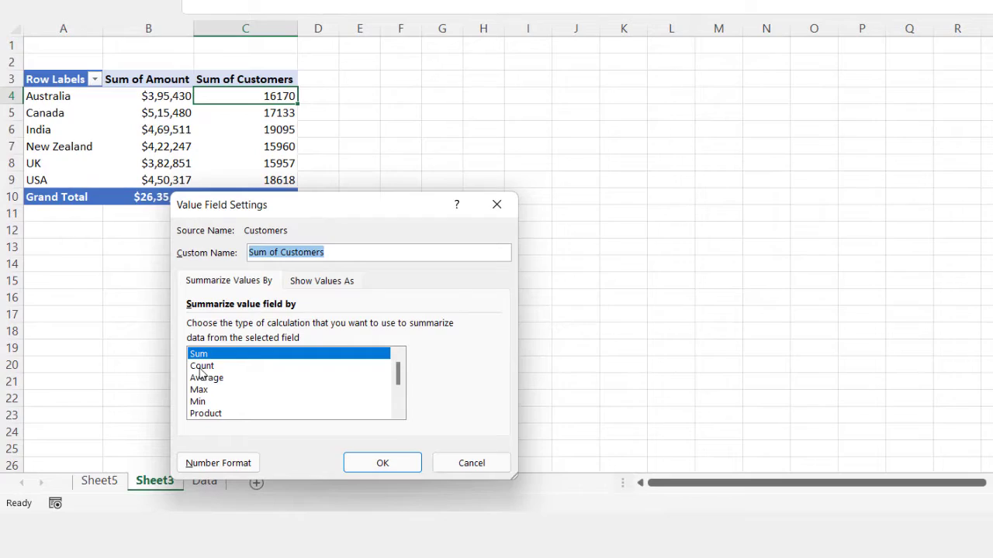
click(201, 366)
click(380, 464)
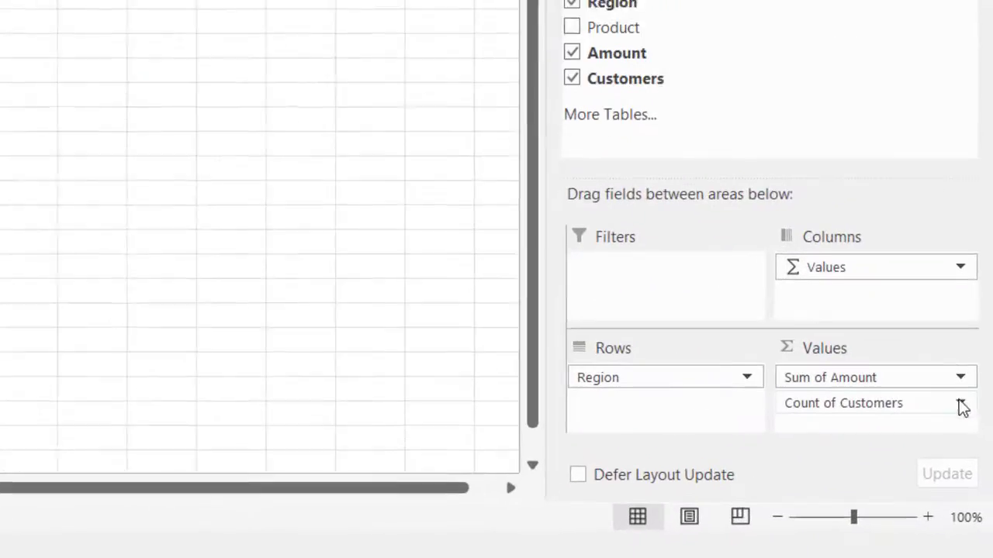
click(961, 404)
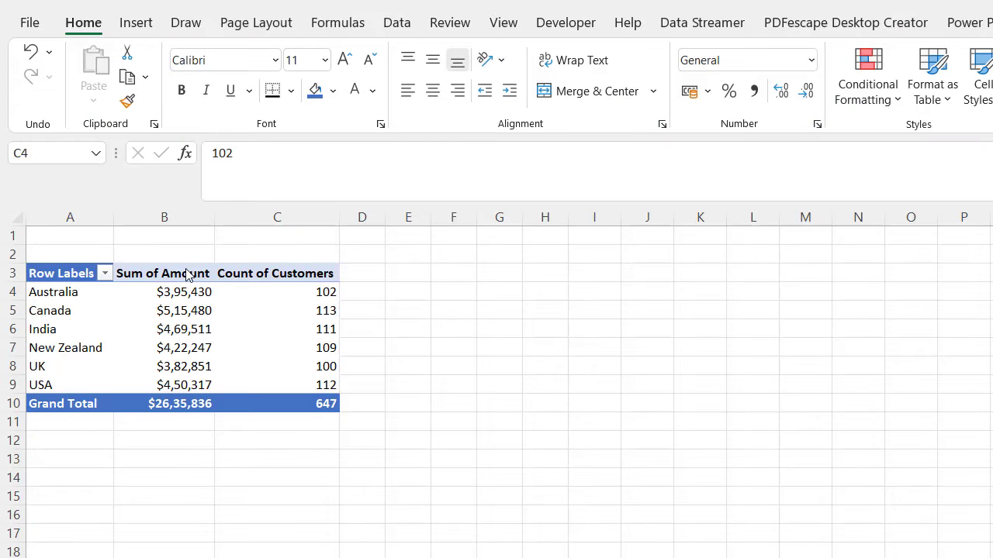
Rename the Sum of Amount header in B3 as "Amount " with a trailing space.
click(166, 265)
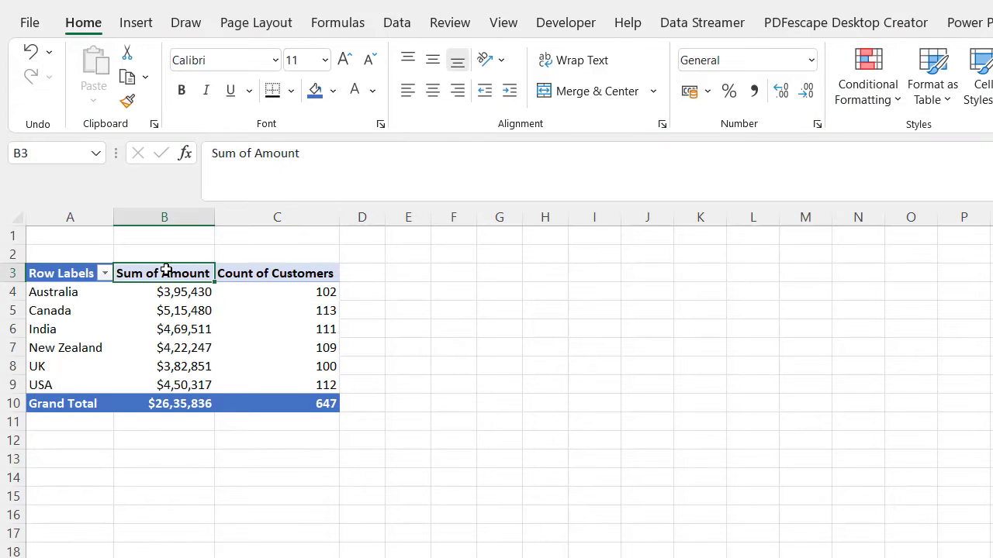
click(256, 153)
key(BackSpace)
key(BackSpace)
key(BackSpace)
key(BackSpace)
key(BackSpace)
key(BackSpace)
key(BackSpace)
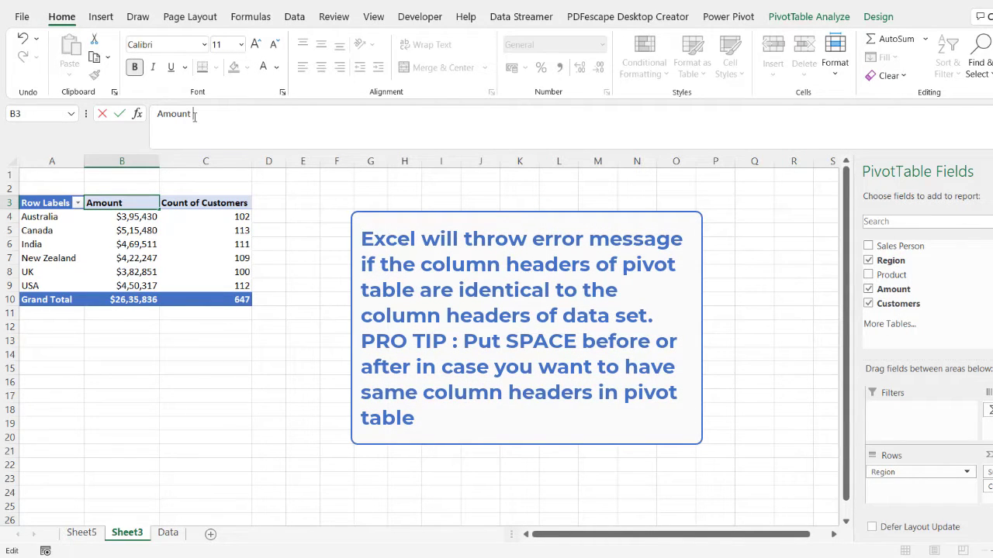
key(Return)
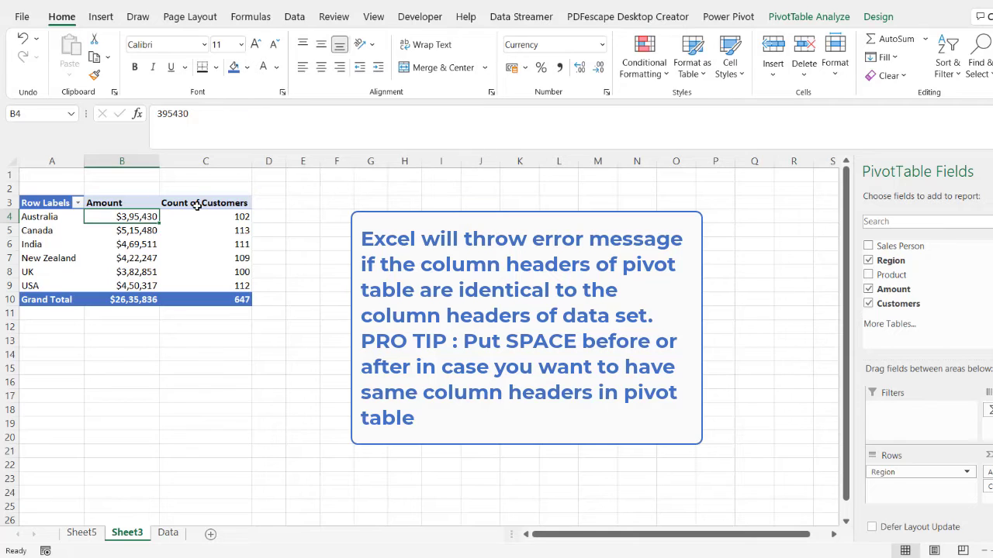
Rename the Count of Customers header in C3 as "Customers " with a trailing space.
click(197, 205)
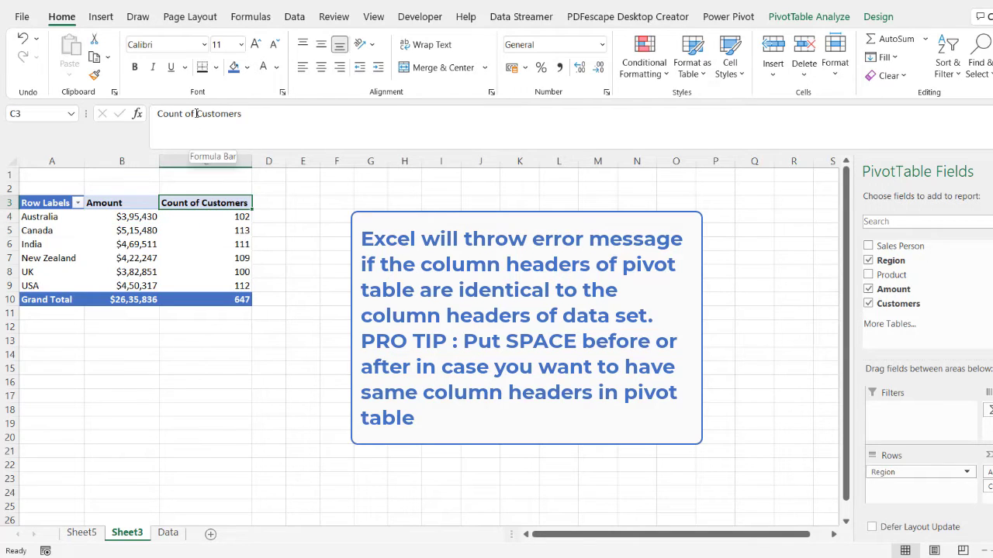
drag(197, 113, 163, 114)
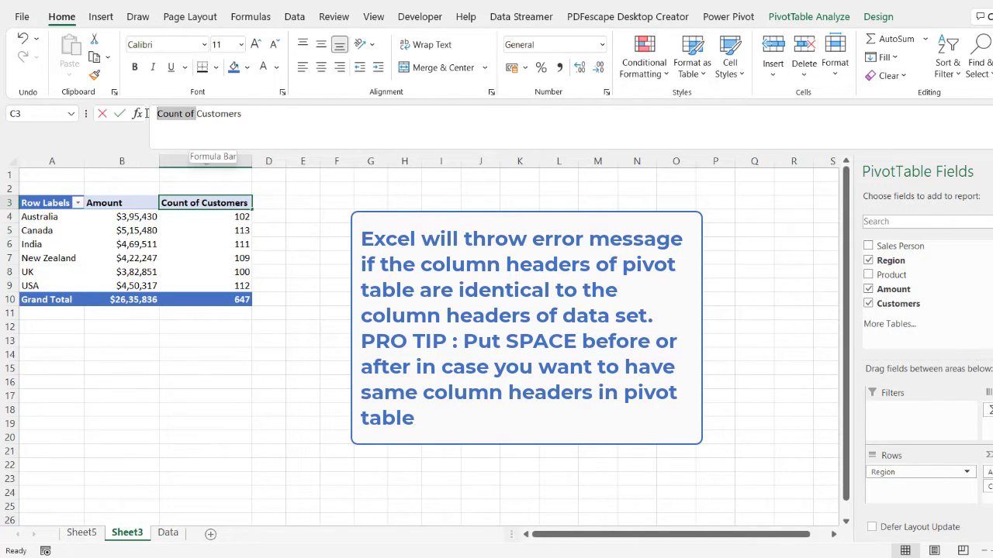
key(BackSpace)
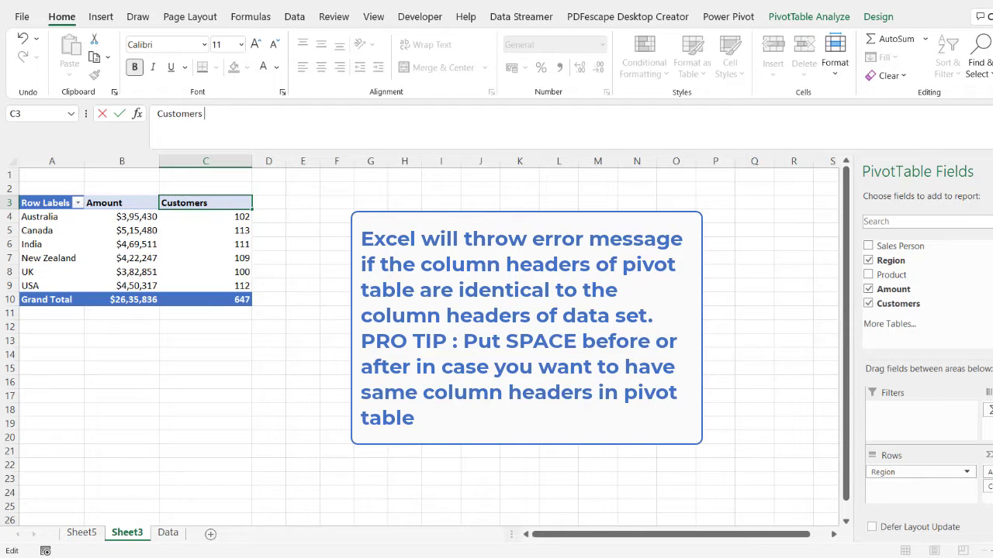
key(Return)
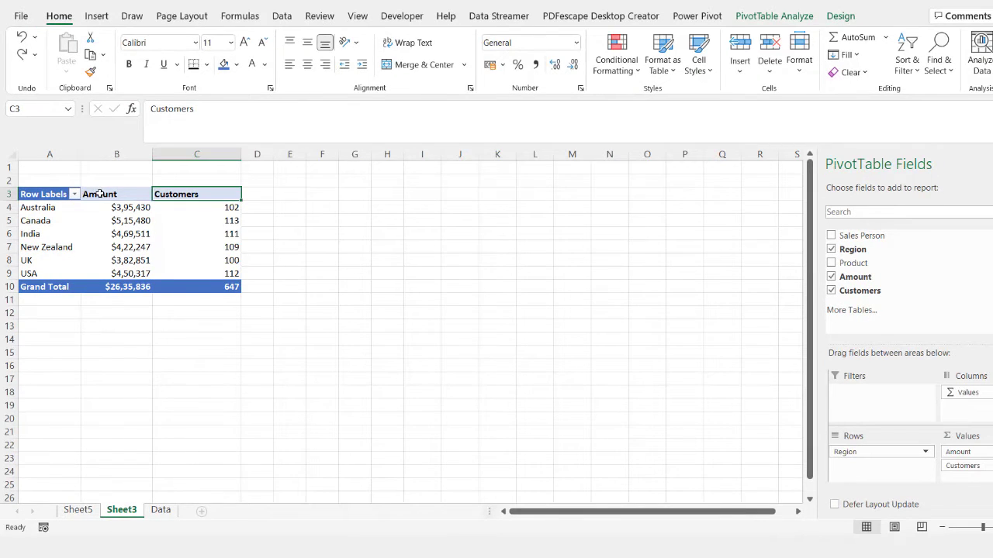
Apply the blue fill and white font to headers B3:C3, and rename the Row Labels header in A3 as Region.
drag(99, 194, 177, 196)
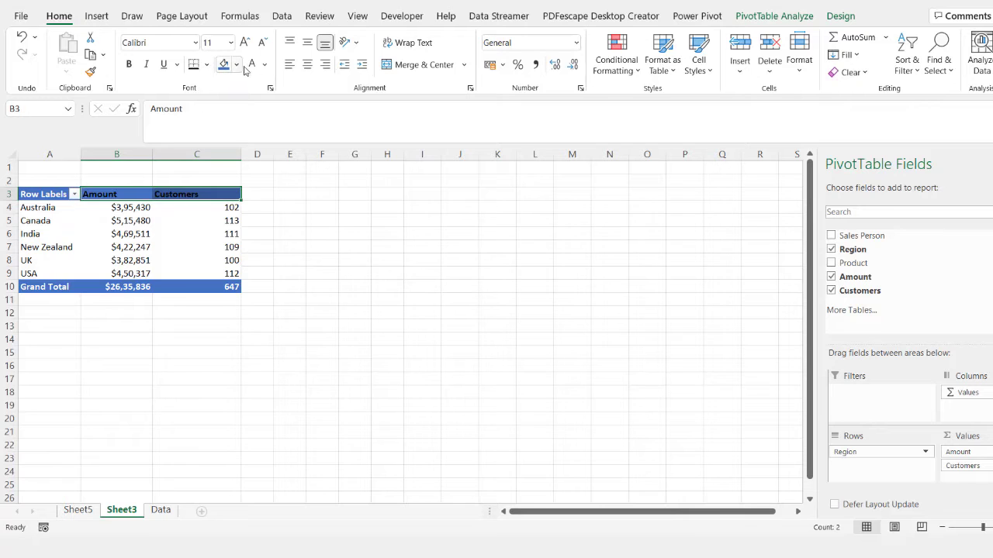
click(49, 194)
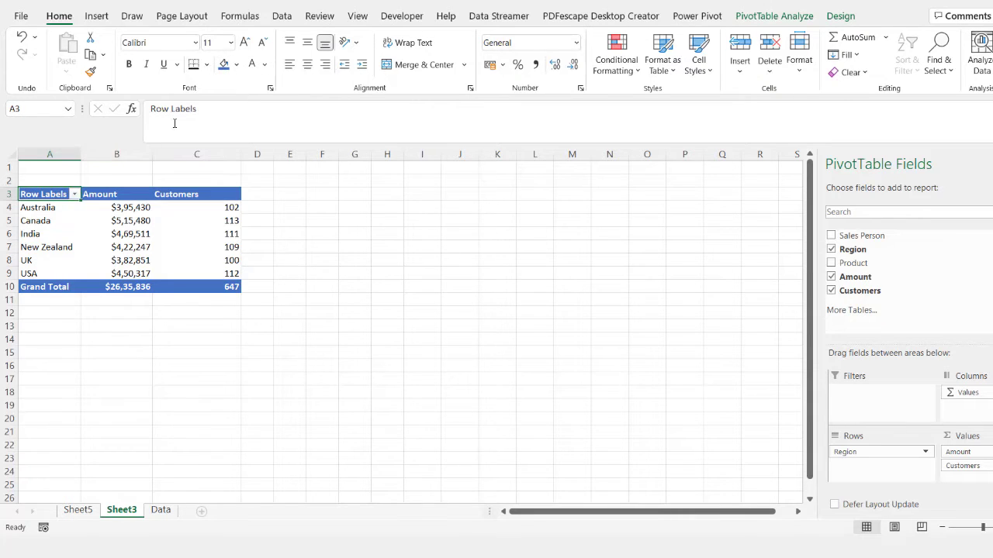
drag(211, 109, 161, 110)
text(e)
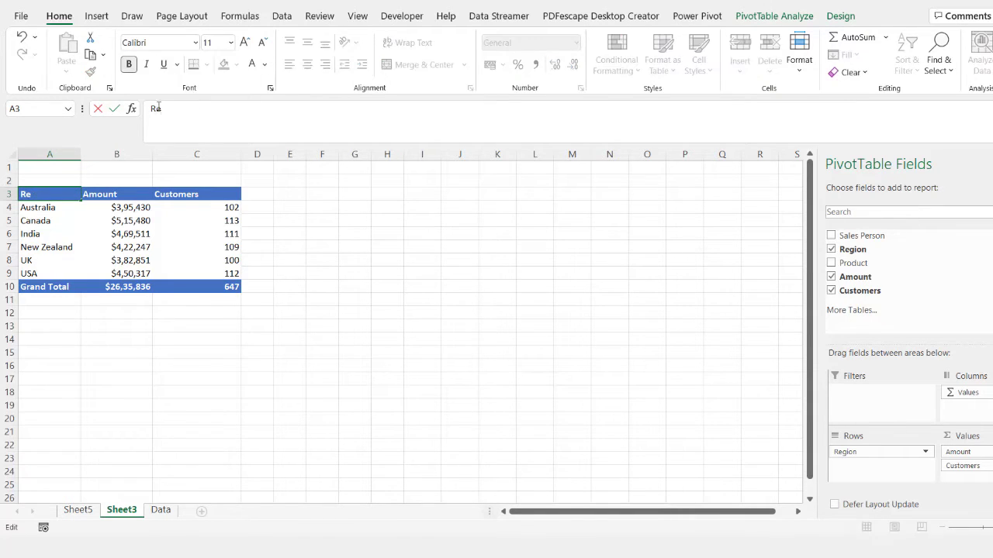
text(gion)
key(Return)
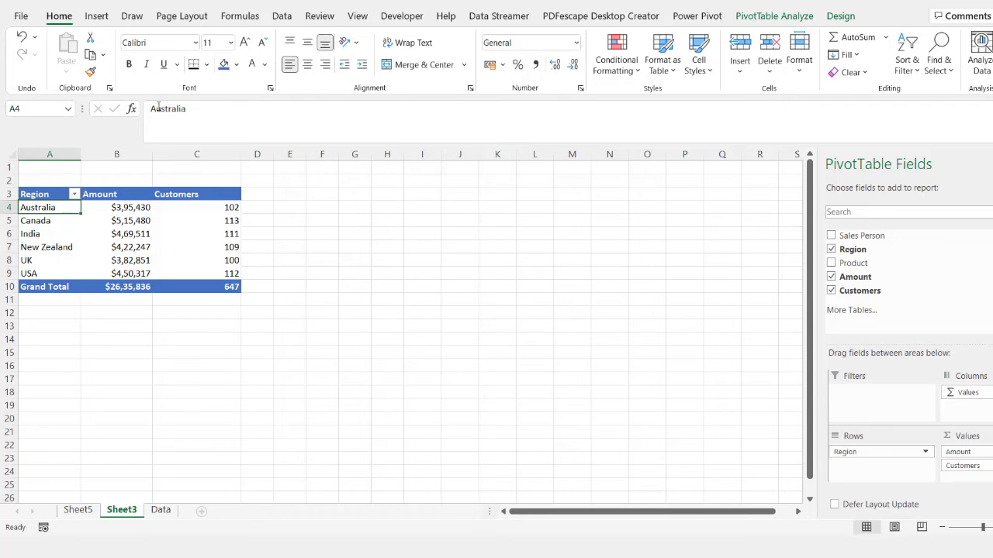
Rename the Grand Total label in A10 as Total.
click(34, 291)
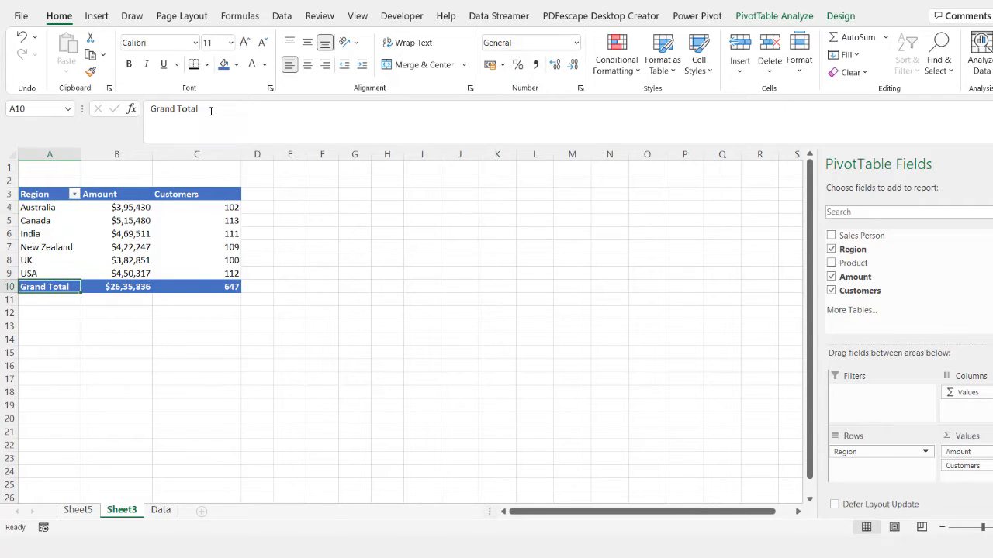
double_click(161, 109)
key(BackSpace)
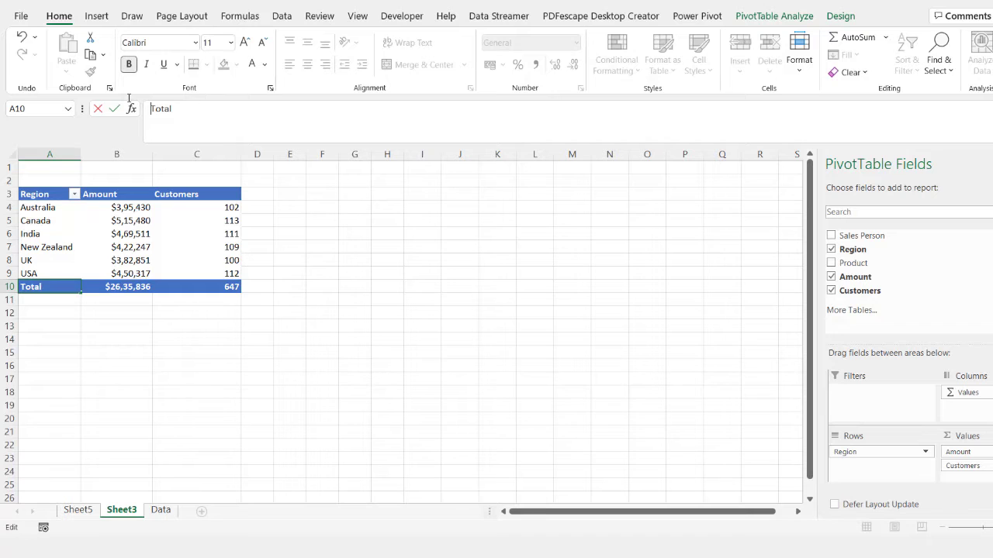
key(Return)
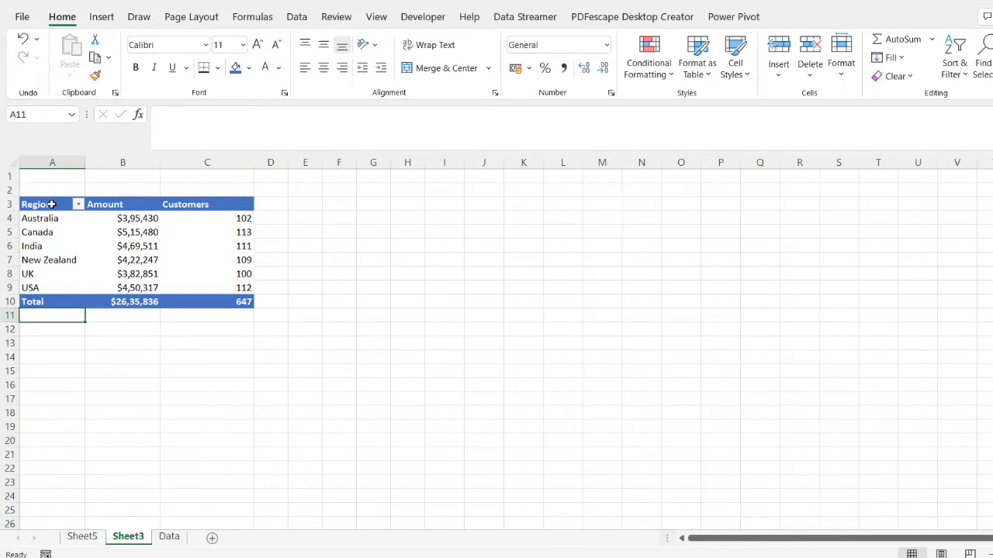
Copy the whole PivotTable A3:C10 and paste the duplicate starting at cell A13.
drag(56, 205, 207, 294)
key(ctrl+c)
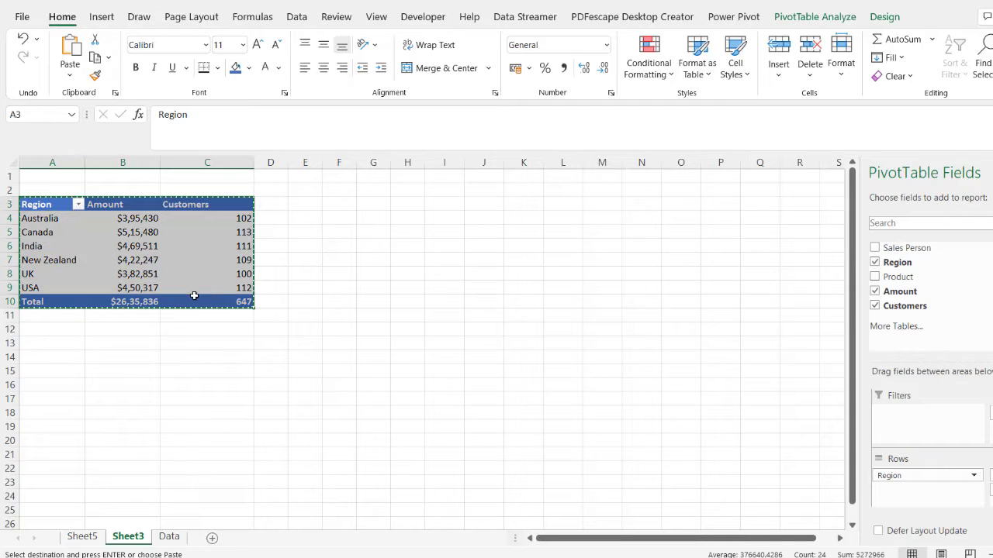
click(38, 346)
key(ctrl+v)
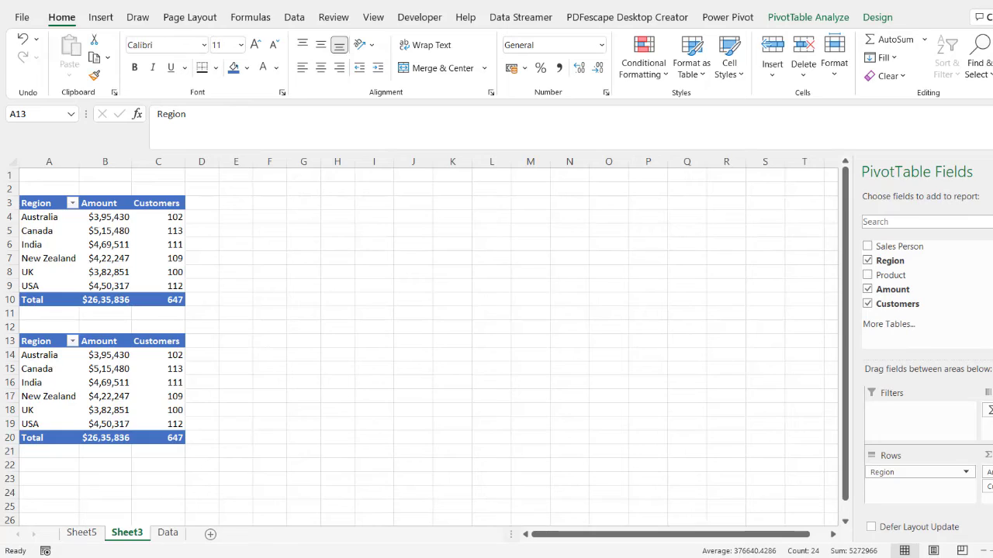
In the copied PivotTable, replace Region with Sales Person in the rows and remove Customers from the values.
click(115, 392)
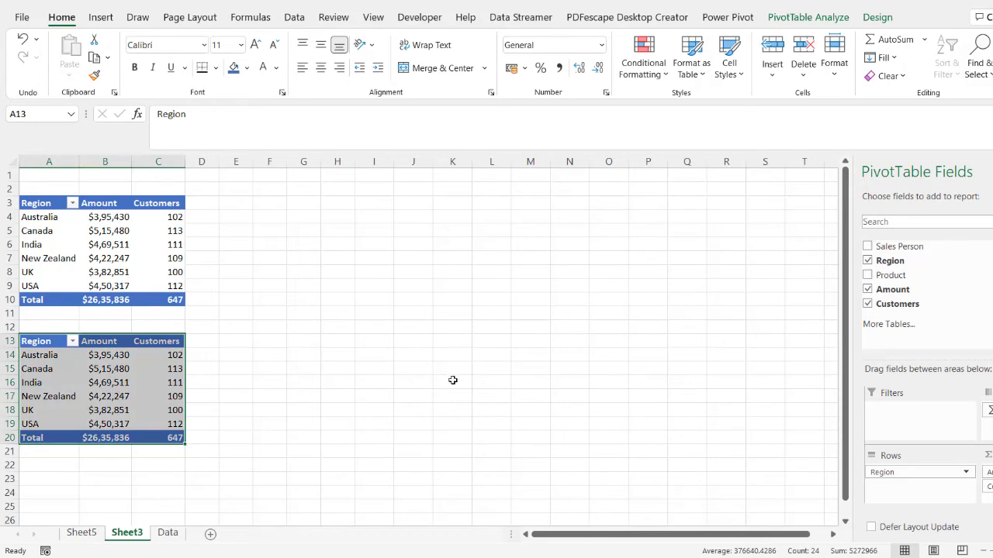
click(940, 472)
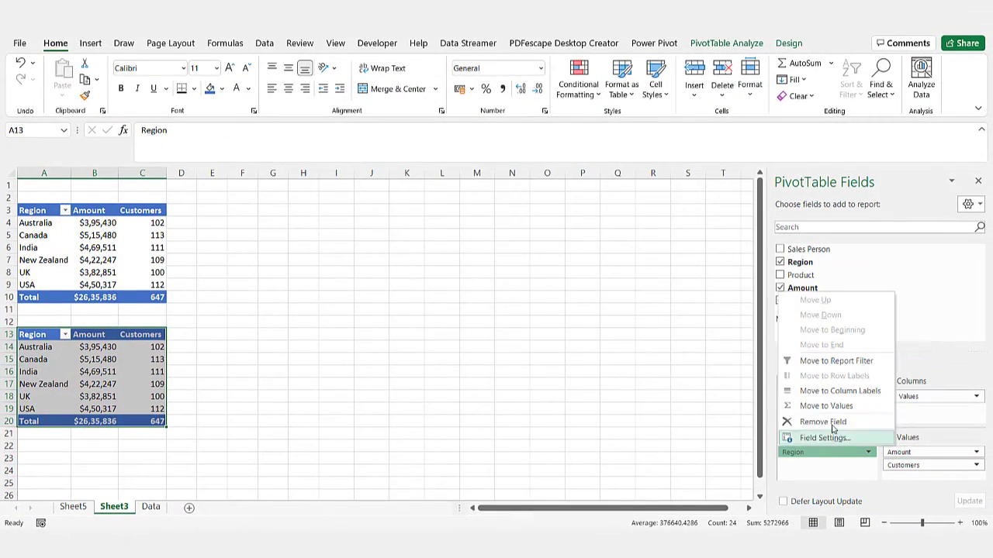
click(832, 423)
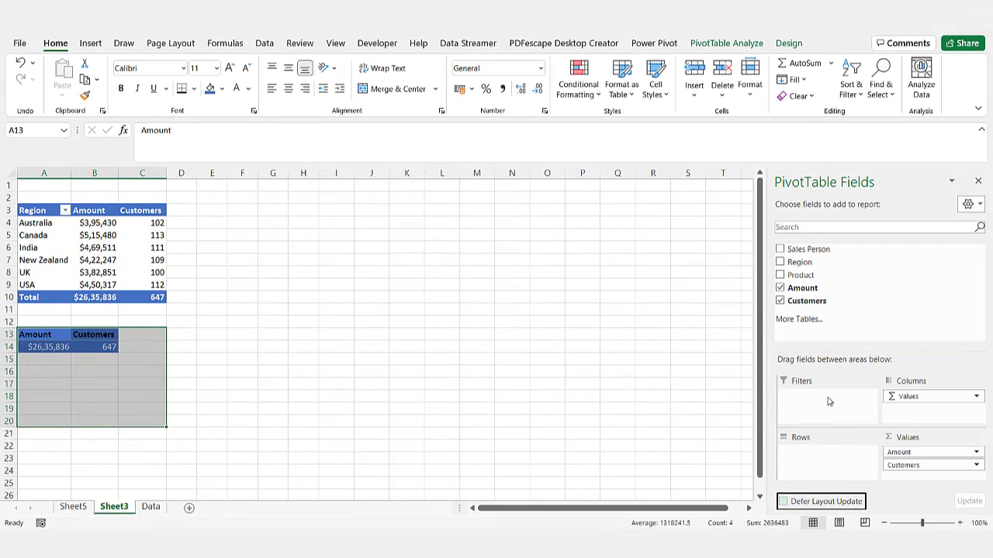
drag(807, 249, 824, 458)
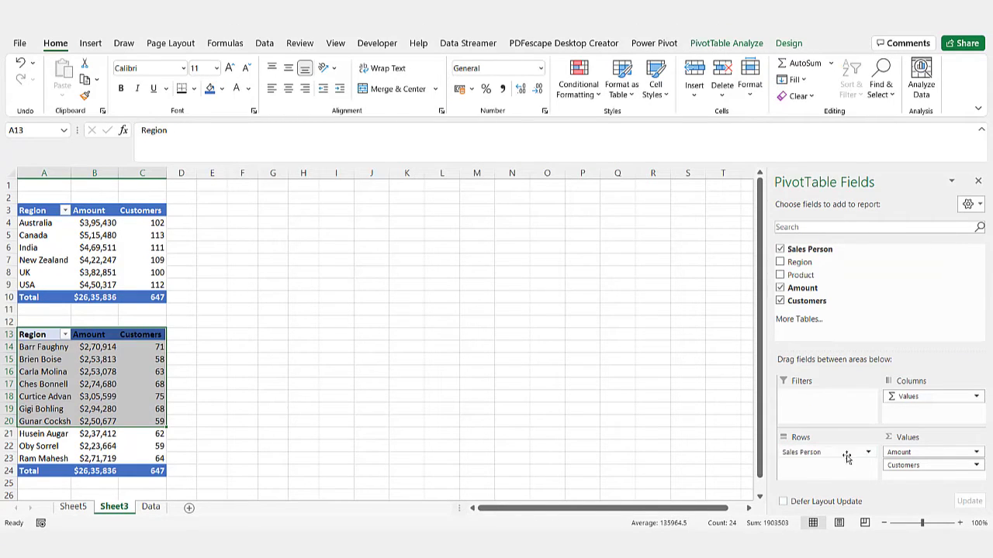
click(917, 465)
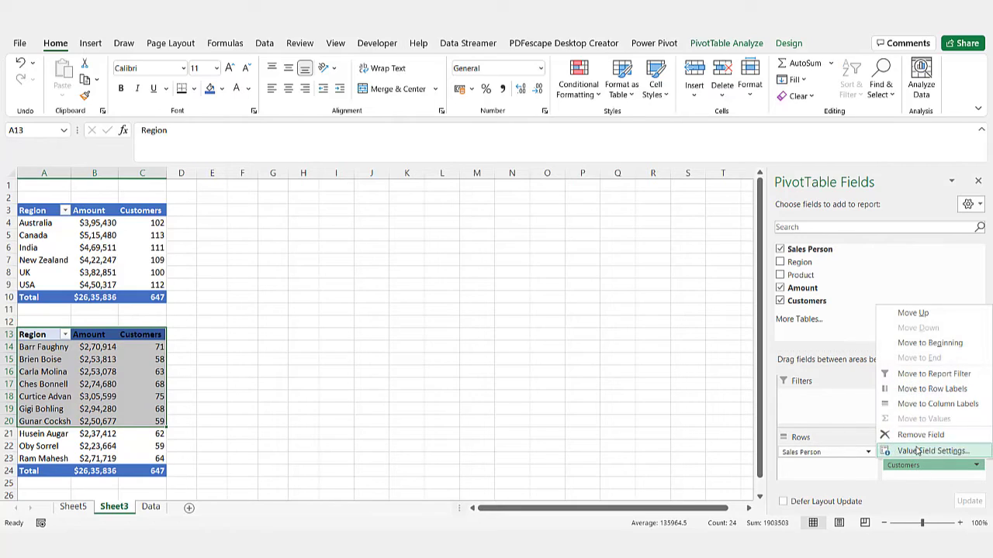
click(915, 435)
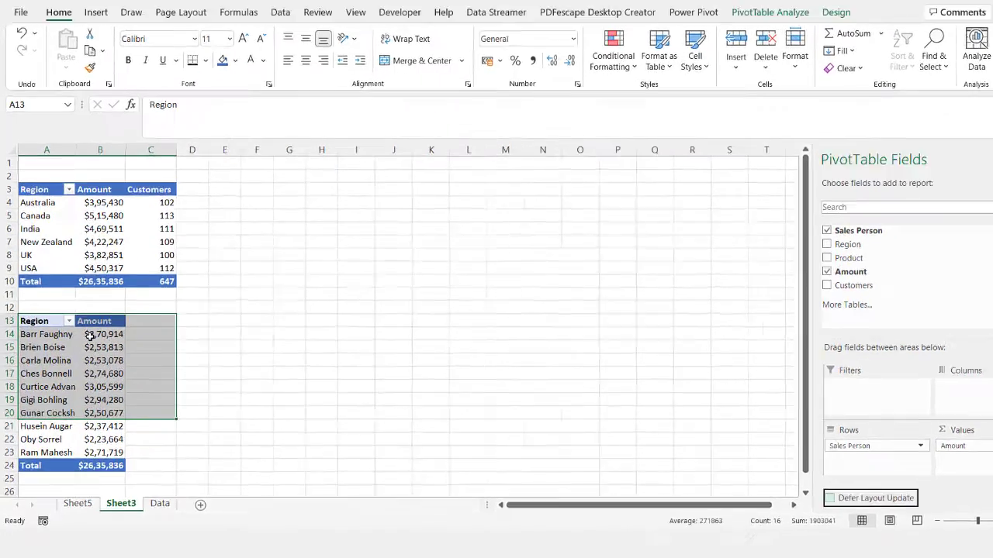
Show the Amount values of the lower PivotTable as % of Grand Total.
right_click(87, 350)
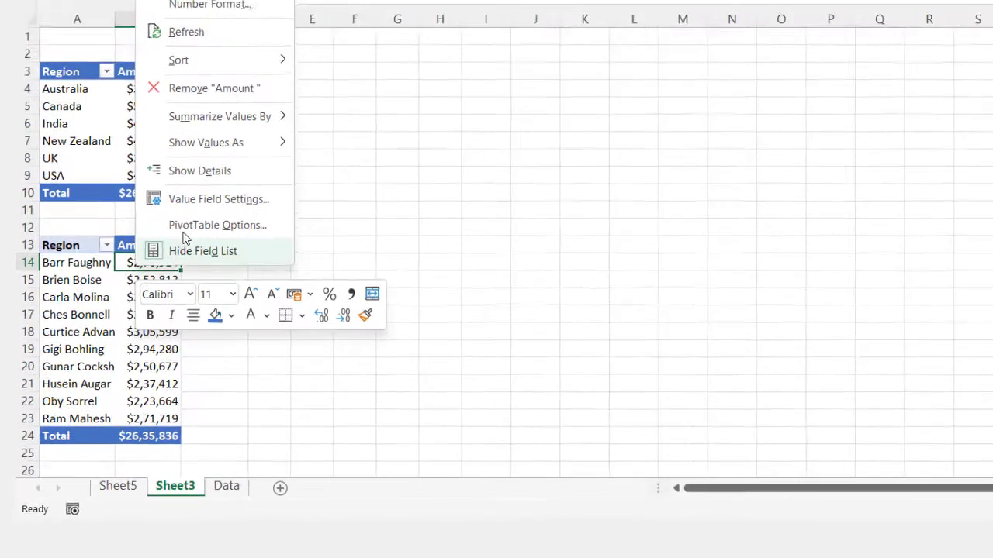
mouse_move(198, 97)
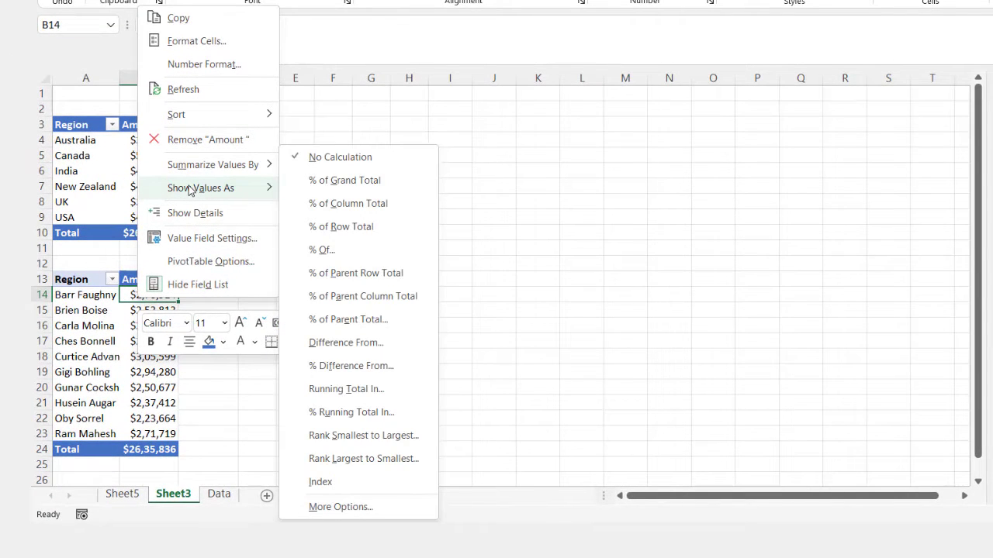
click(329, 185)
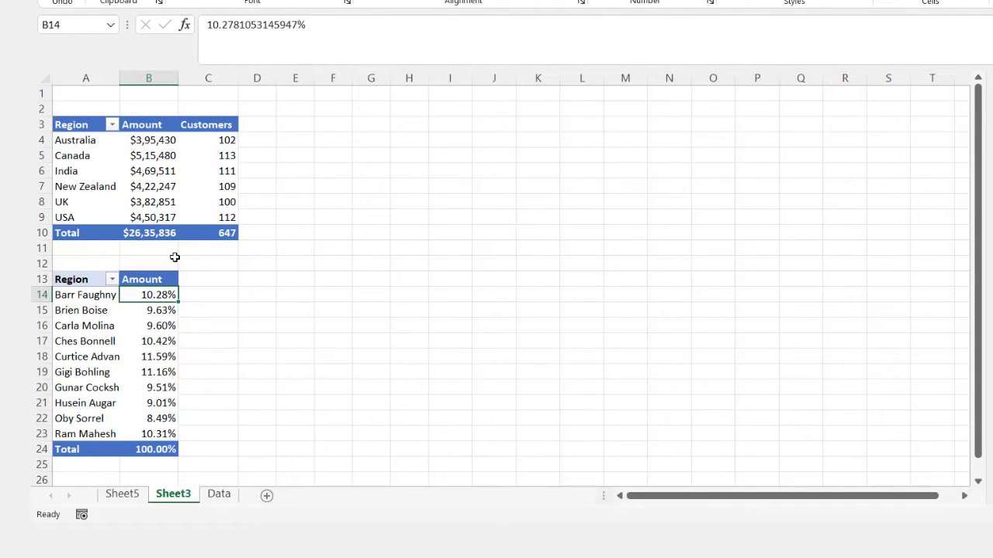
Turn off Autofit column widths on update in the lower PivotTable's options.
right_click(134, 294)
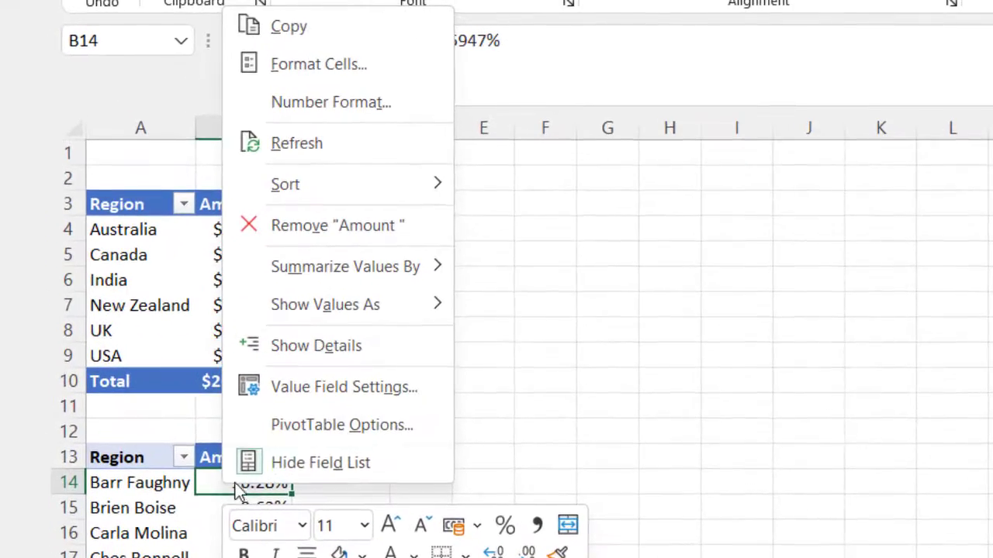
click(280, 420)
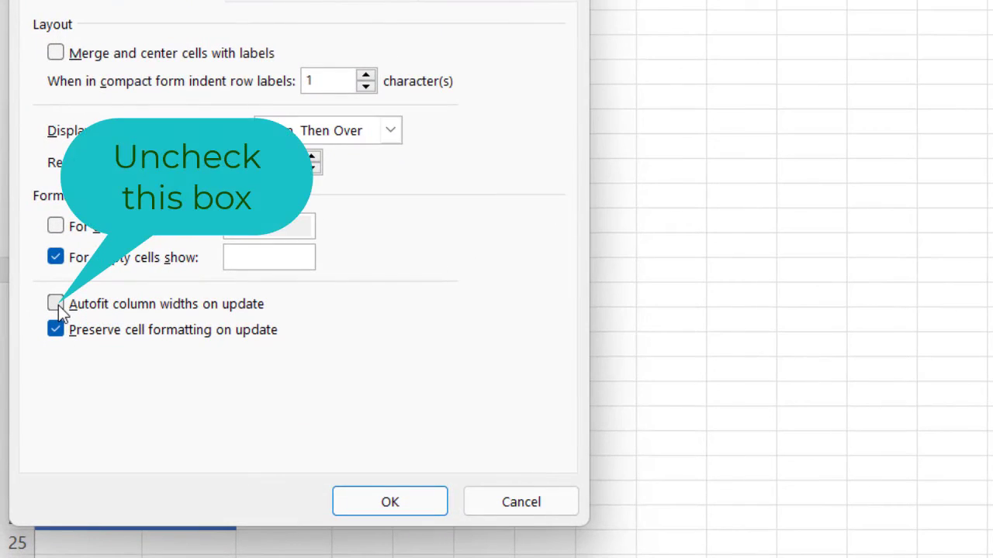
click(387, 500)
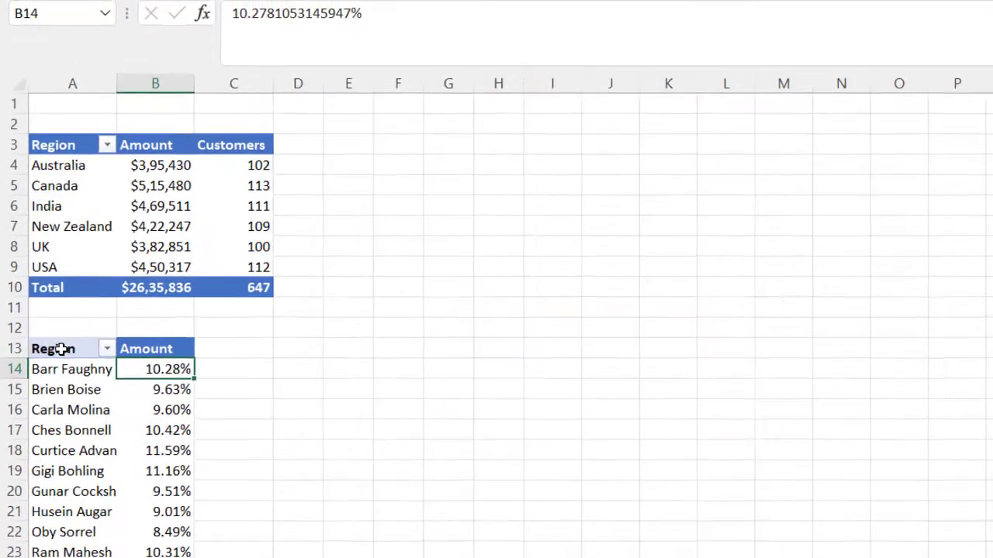
Change the Region header of the lower PivotTable in cell A13 to Sales Person.
click(60, 312)
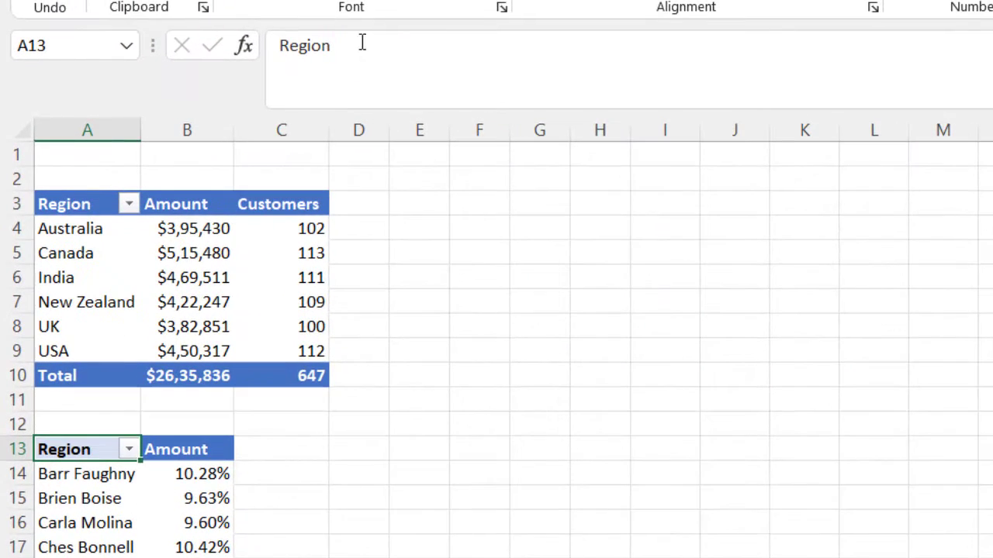
drag(359, 42, 236, 44)
text(Sales )
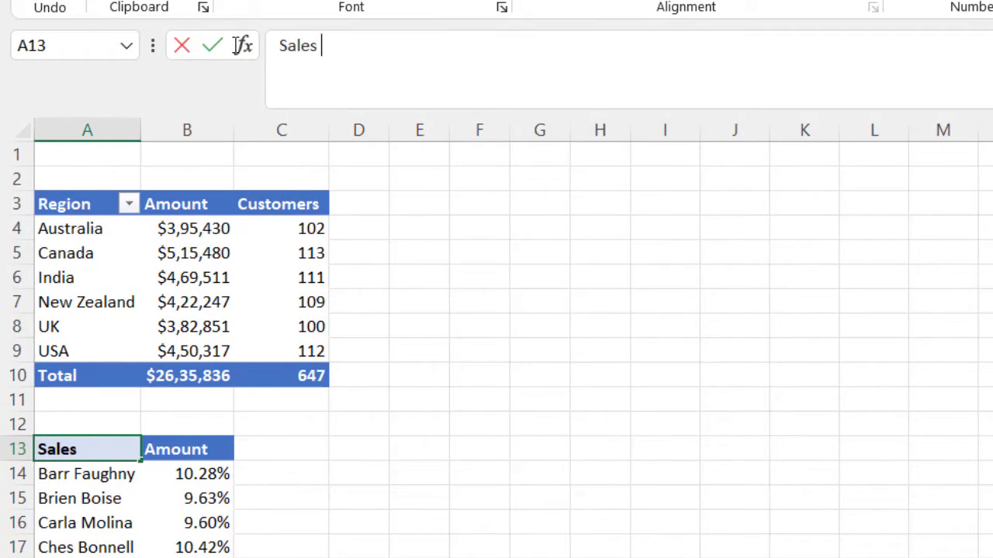
text(Person)
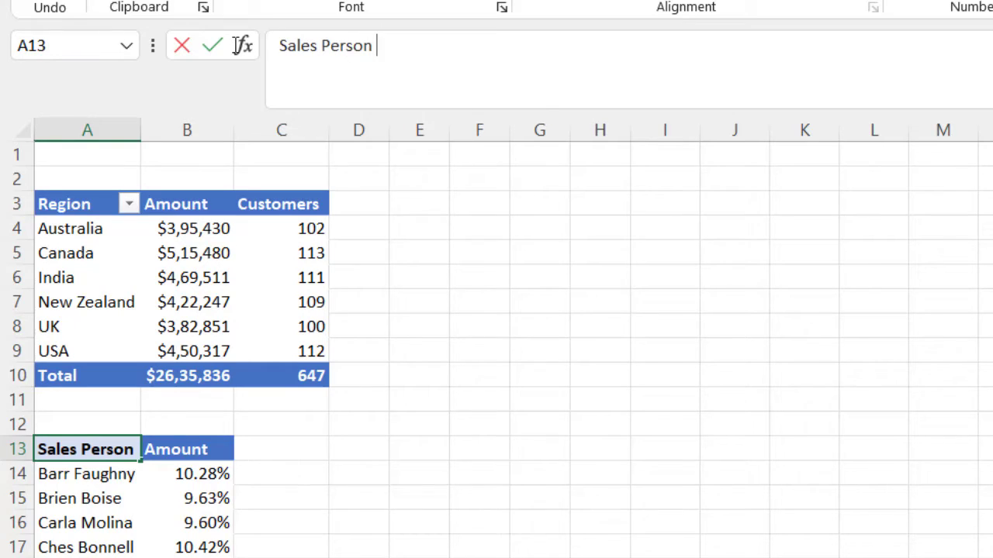
key(Return)
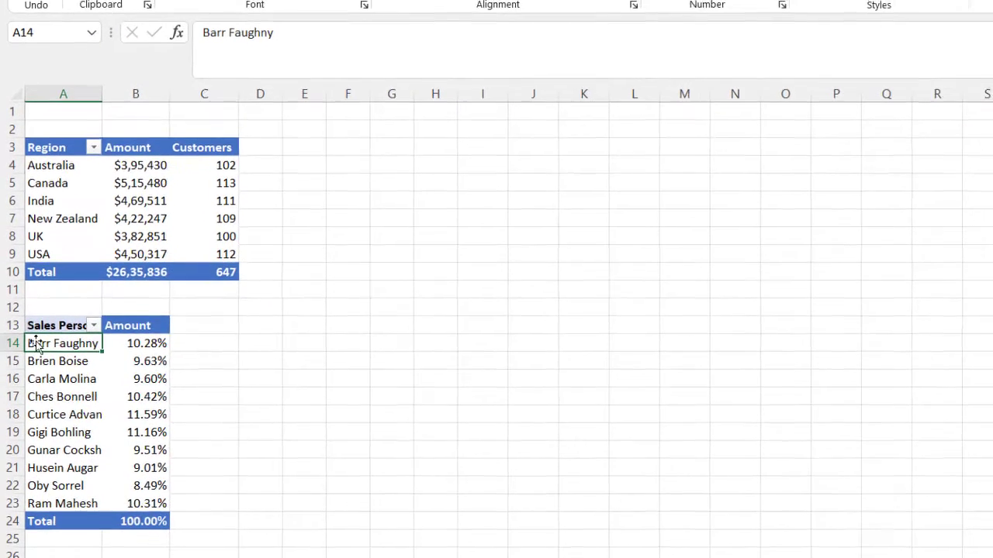
Name the lower PivotTable Salesperson.
click(44, 327)
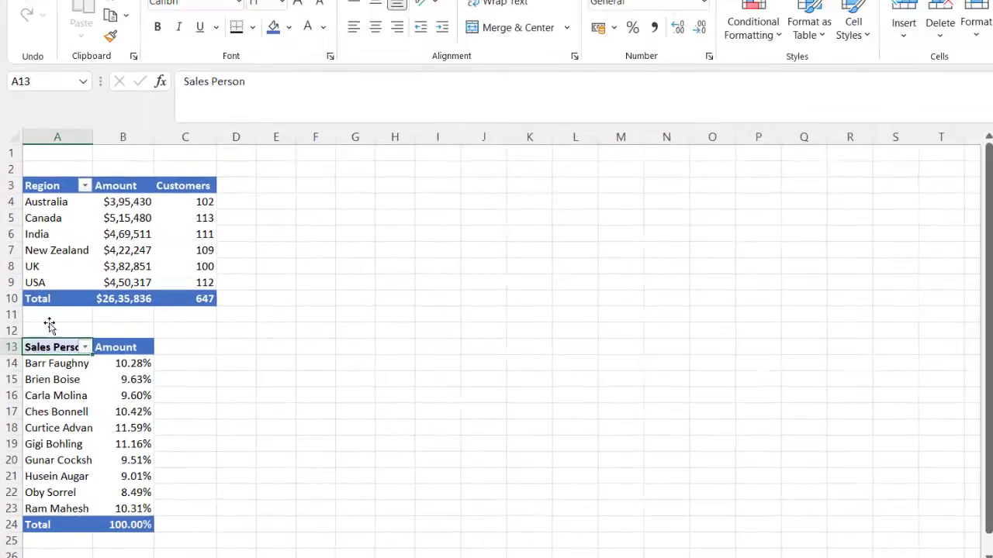
click(264, 45)
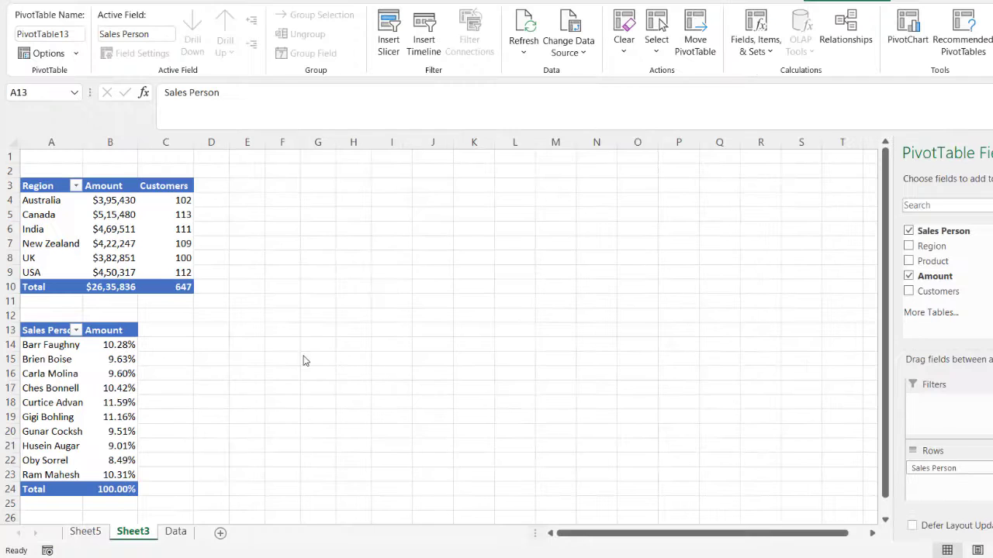
click(47, 331)
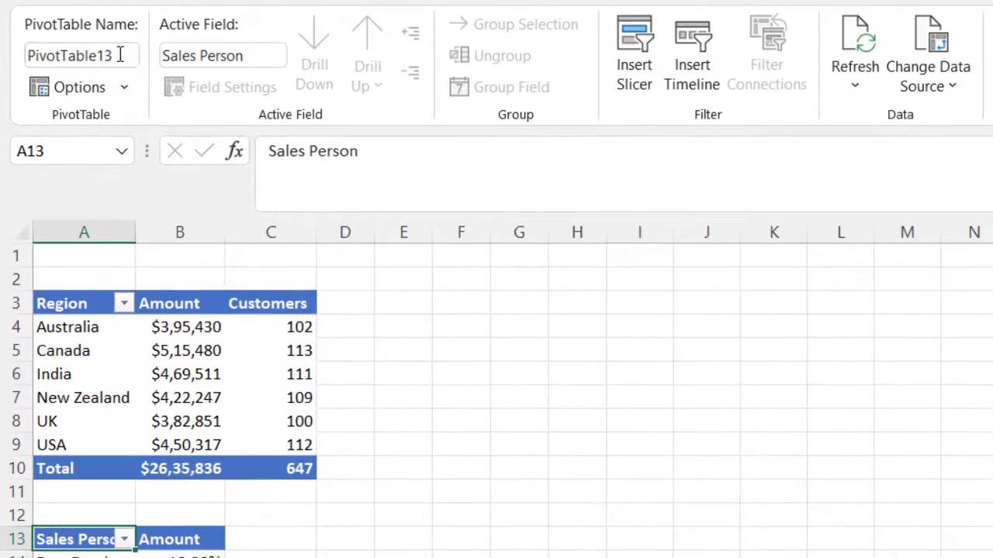
click(74, 36)
text(S)
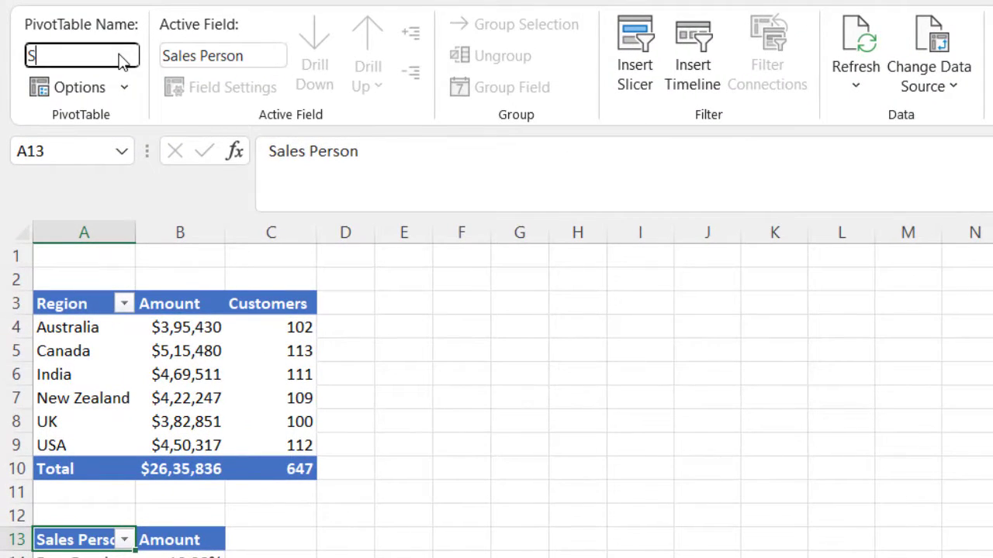
text(alesperson)
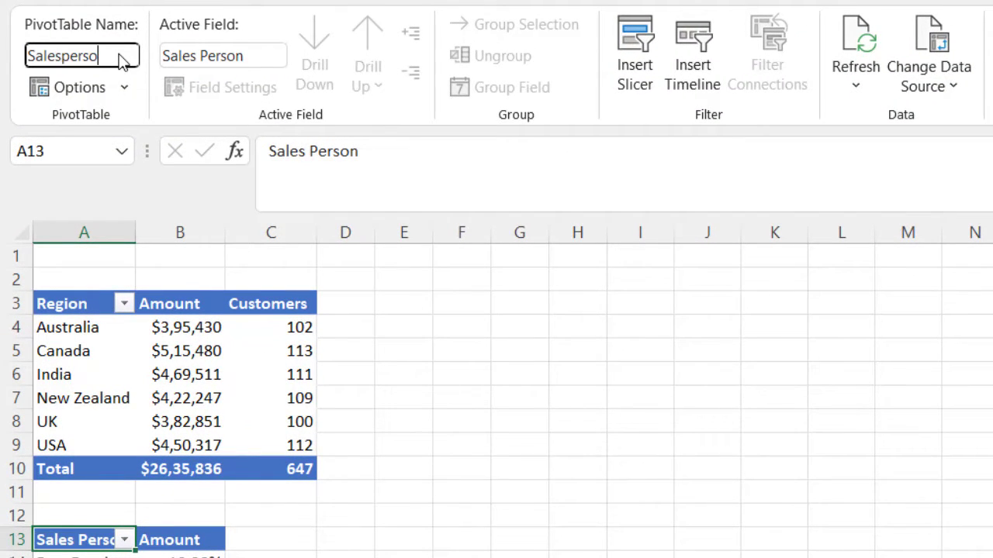
key(Return)
Name the upper PivotTable Region.
click(61, 353)
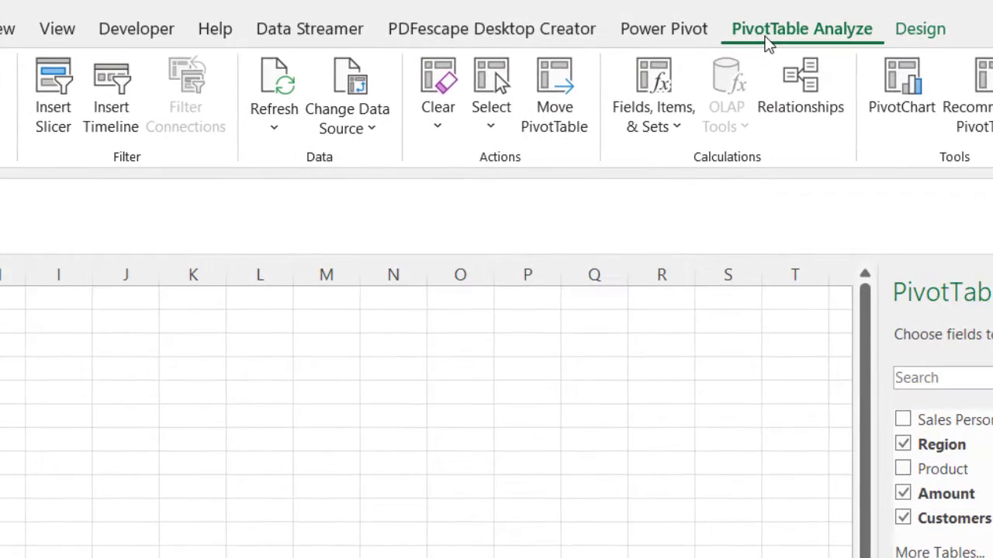
double_click(123, 108)
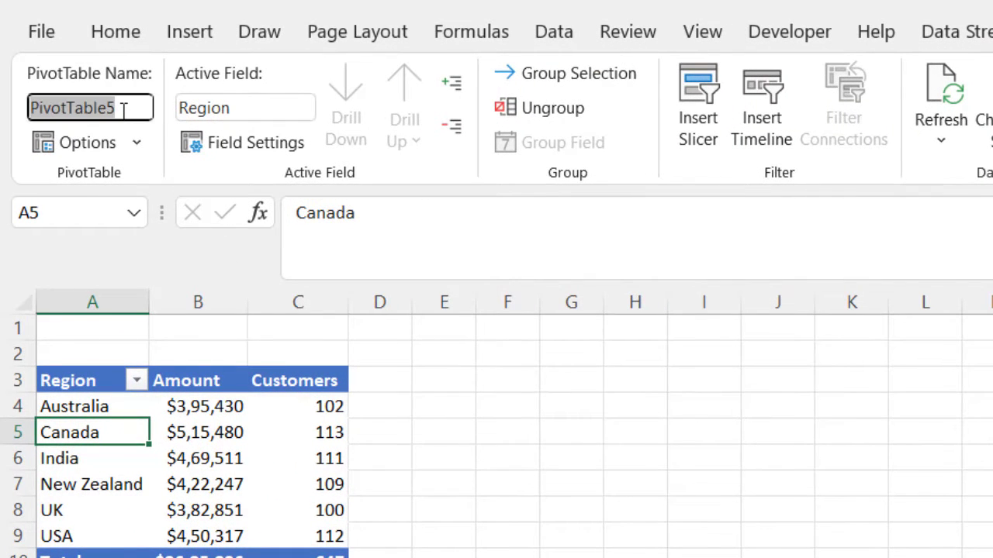
text(Region)
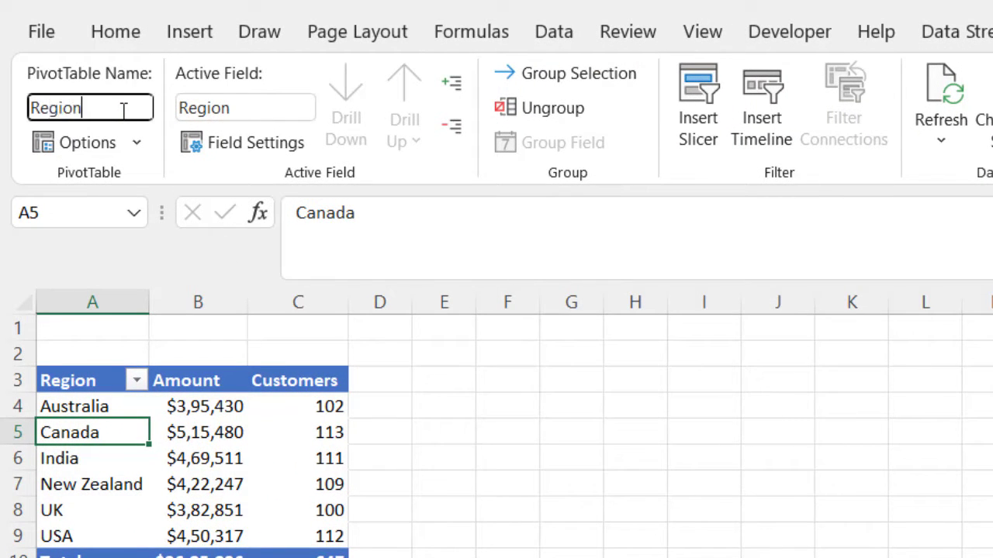
key(Return)
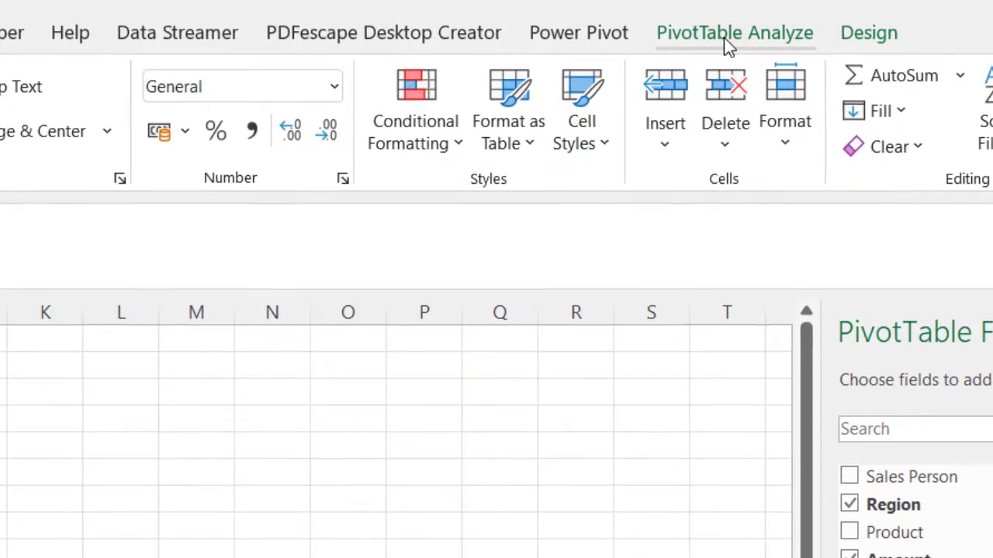
click(724, 47)
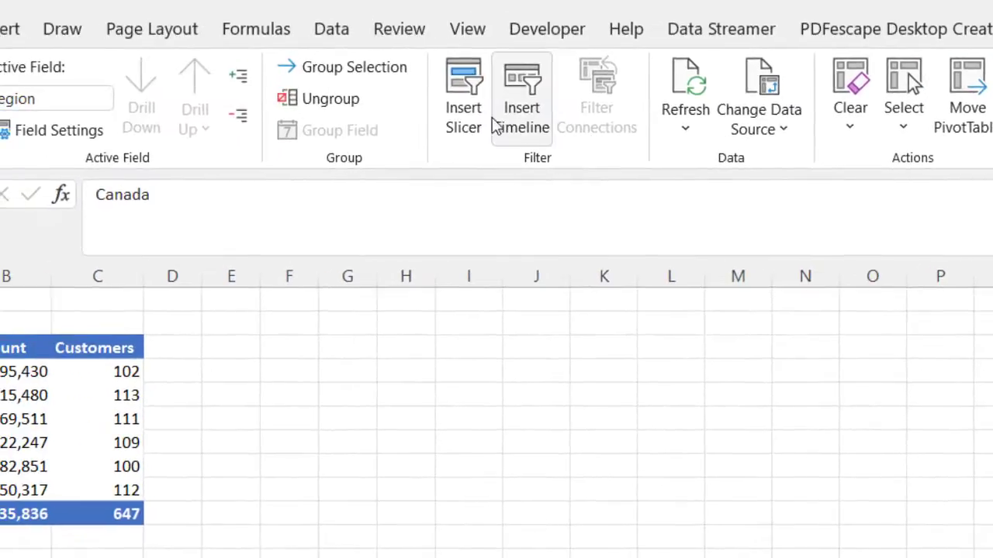
click(473, 117)
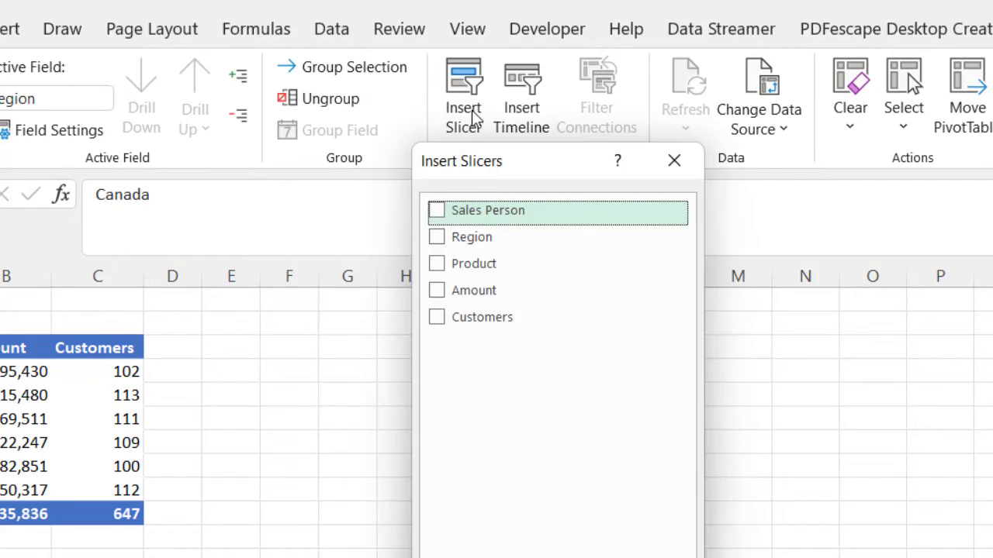
click(439, 265)
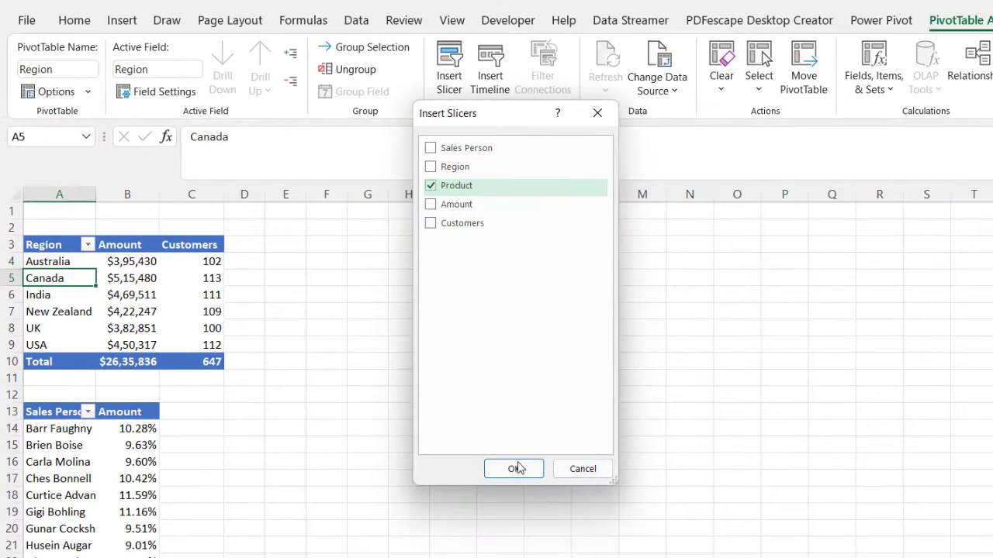
click(580, 469)
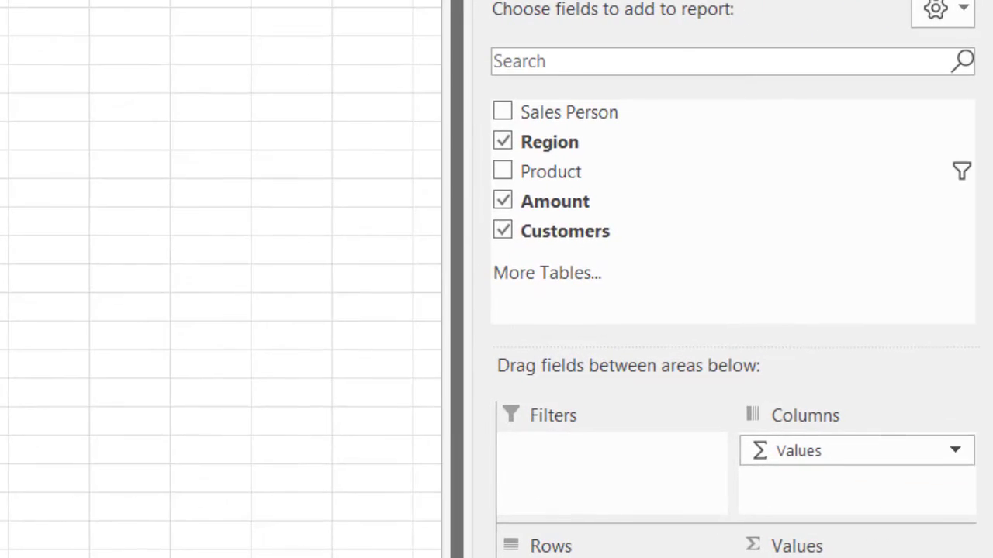
Add the Product field as a slicer for the Region PivotTable and move the slicer up beside the table.
drag(541, 173, 541, 174)
right_click(541, 174)
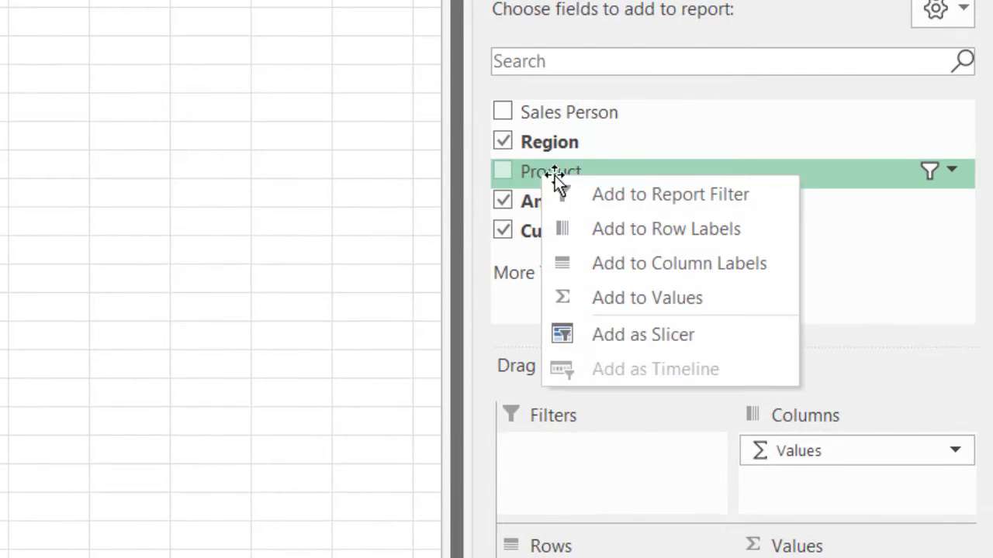
click(609, 341)
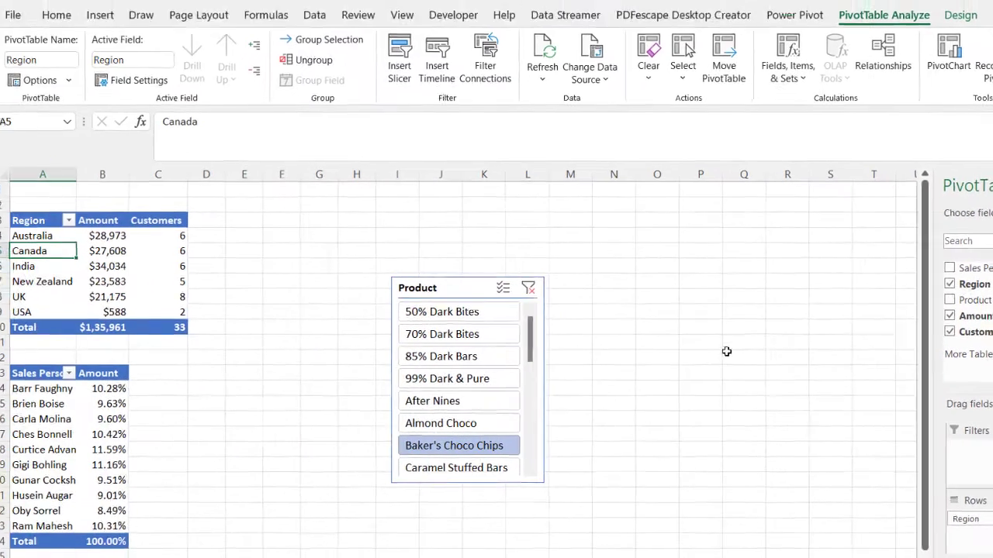
drag(468, 252, 462, 194)
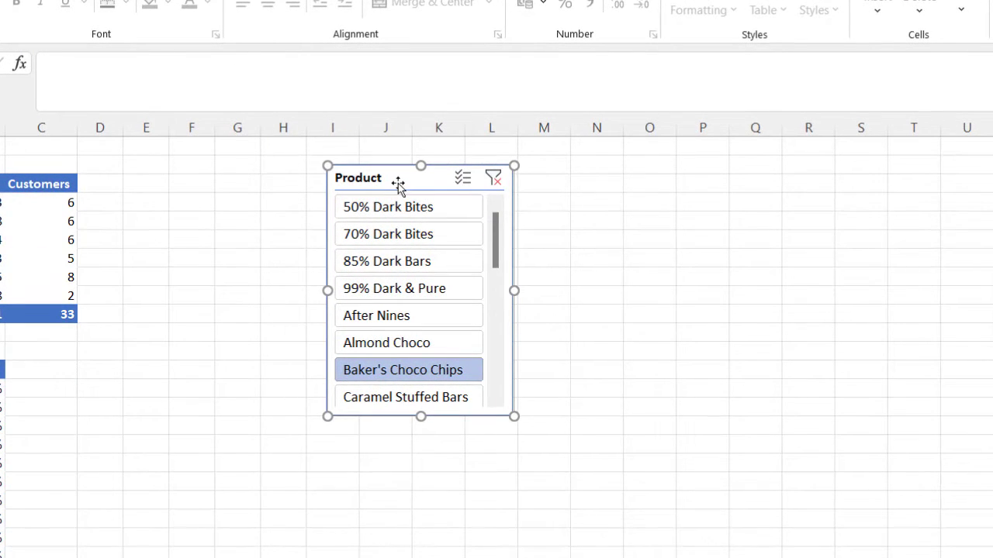
Connect the Product slicer to the Salesperson PivotTable as well through its report connections.
right_click(398, 187)
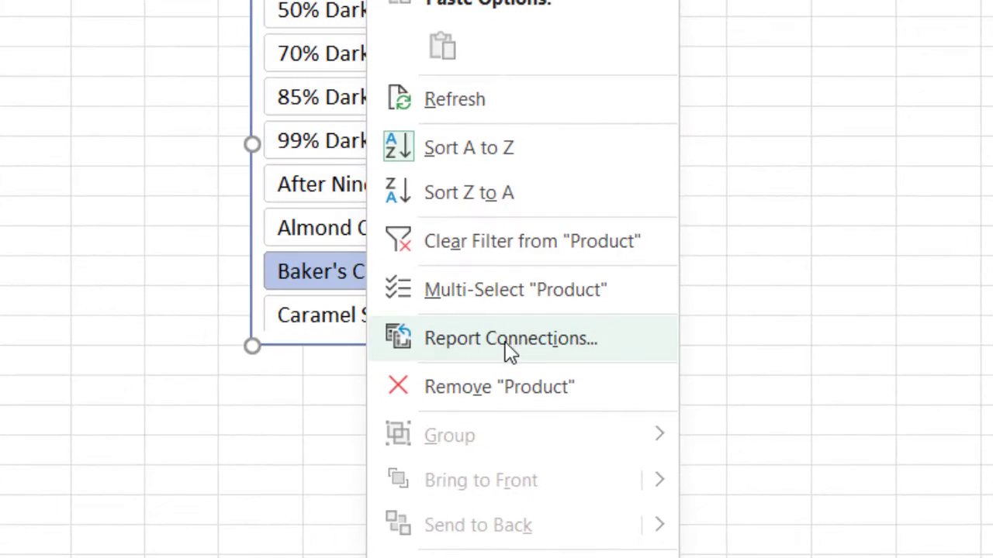
click(504, 346)
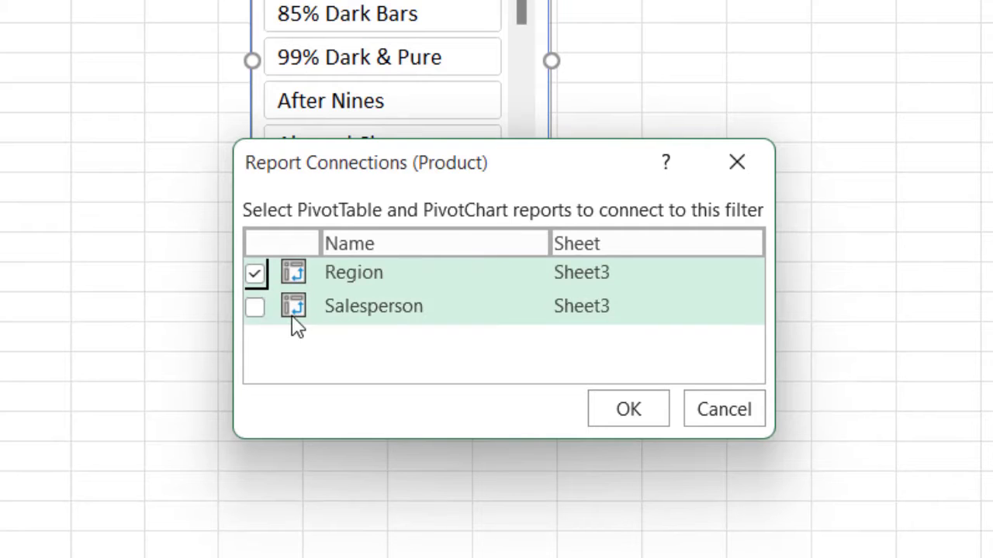
click(256, 308)
drag(440, 169, 443, 93)
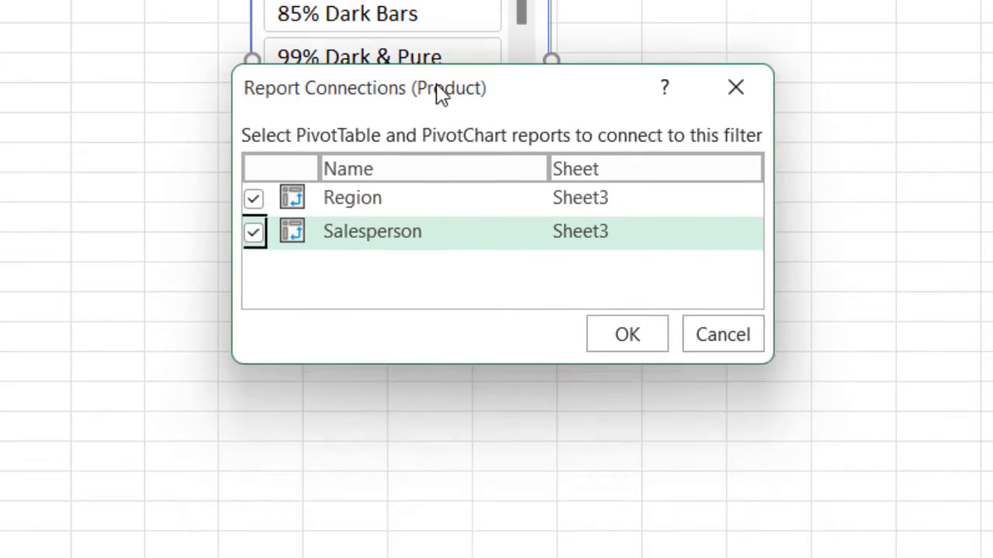
click(630, 335)
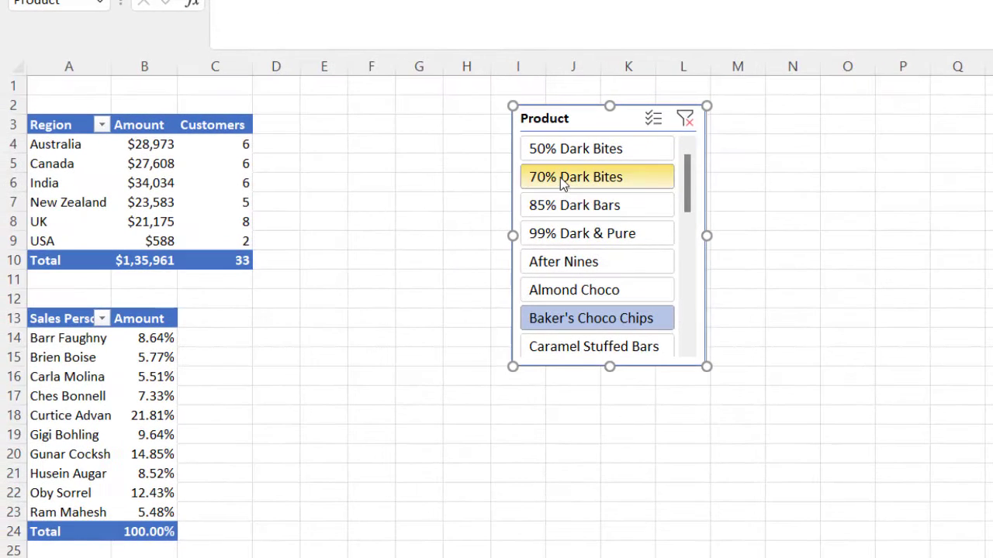
Test the Product slicer on both PivotTables with single products such as 99% Dark & Pure, 50% Dark Bites and After Nines.
click(368, 9)
click(558, 226)
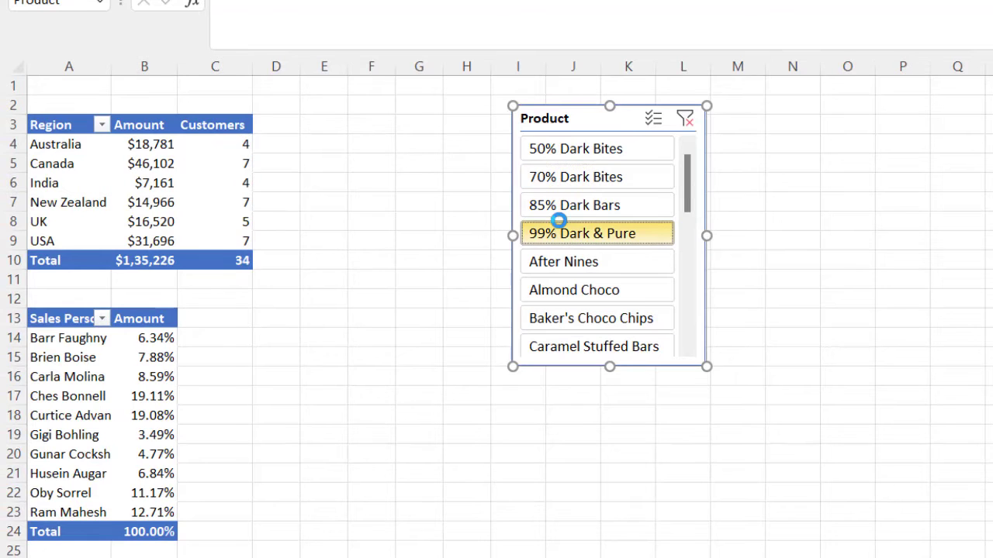
click(569, 155)
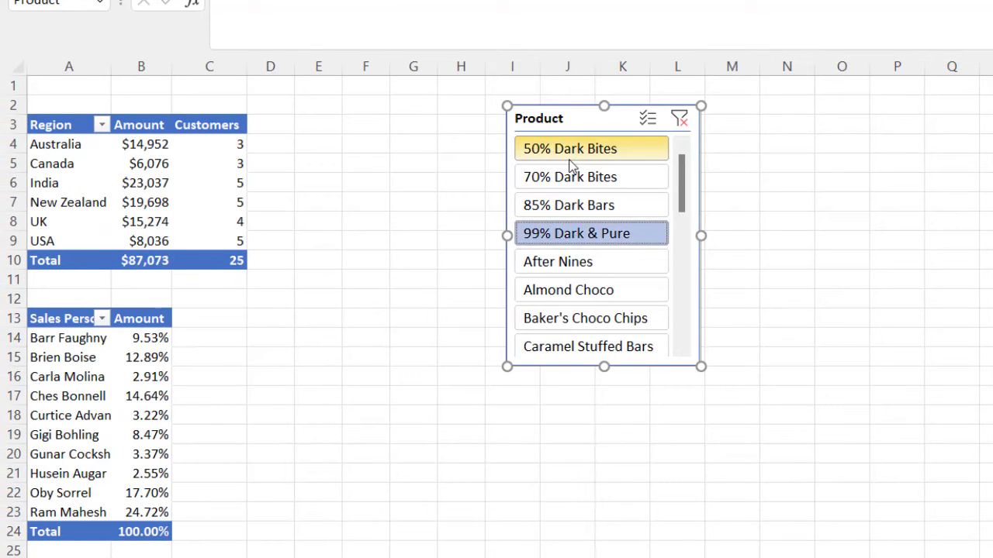
click(569, 227)
click(569, 268)
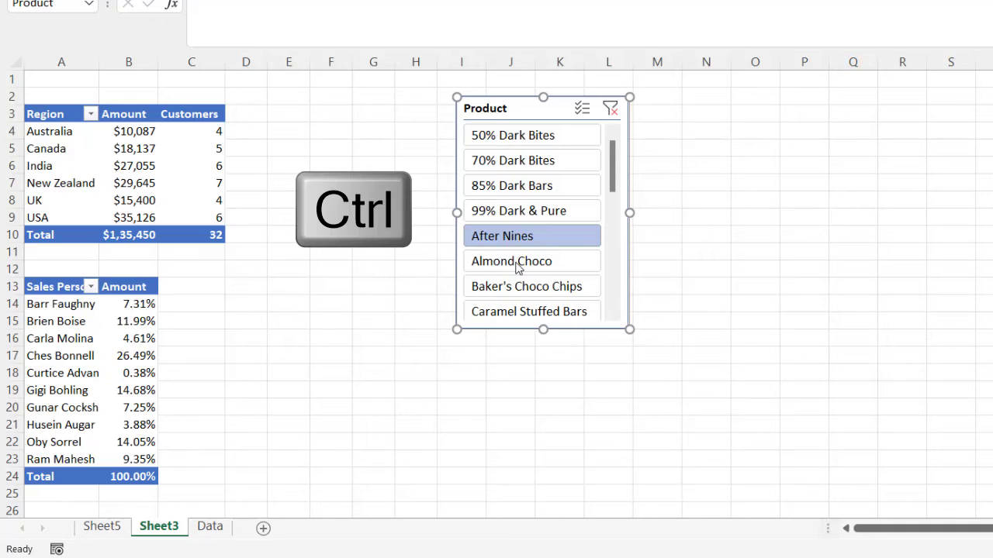
Multi-select 70% Dark Bites, 85% Dark Bars and 99% Dark & Pure in the Product slicer, and clear the slicer's filter.
click(582, 110)
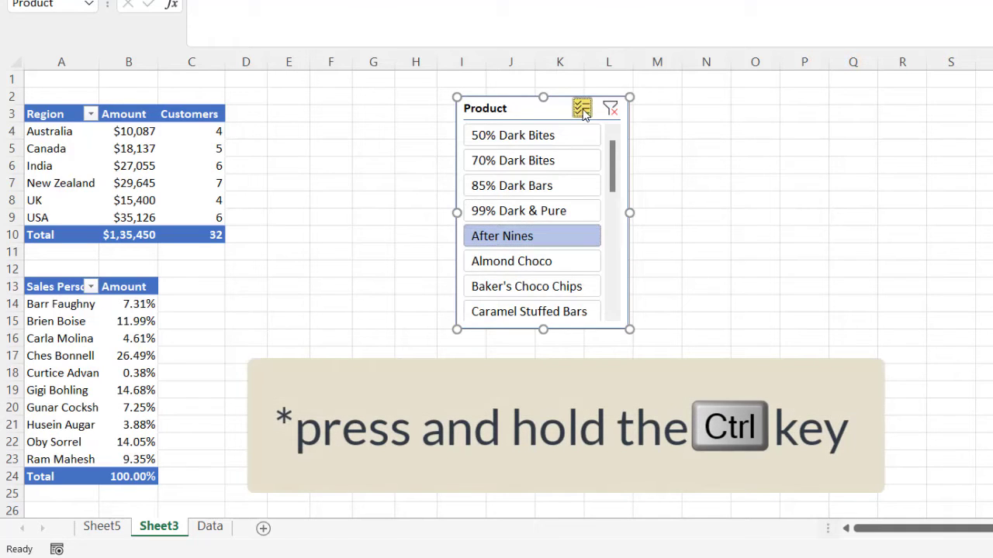
click(526, 170)
click(537, 186)
click(535, 211)
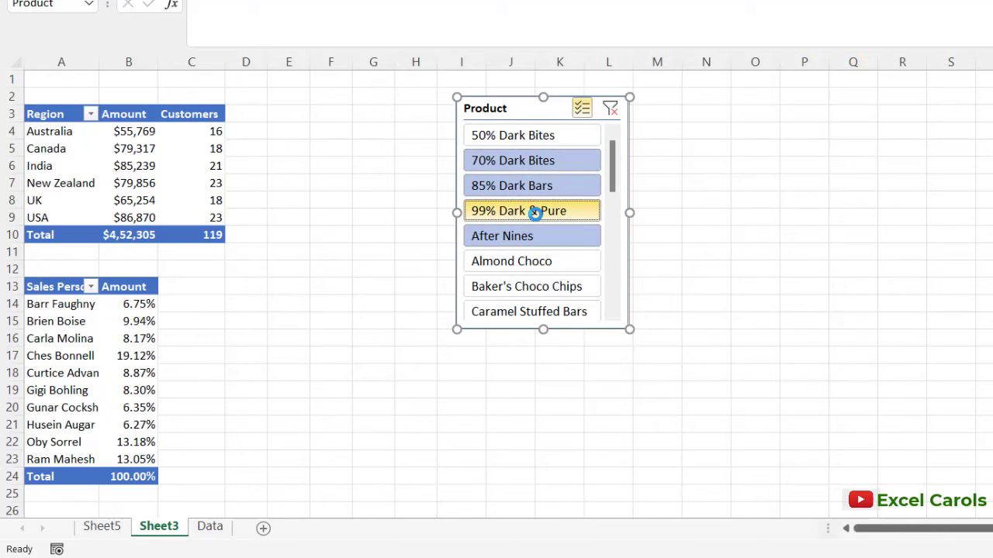
click(610, 110)
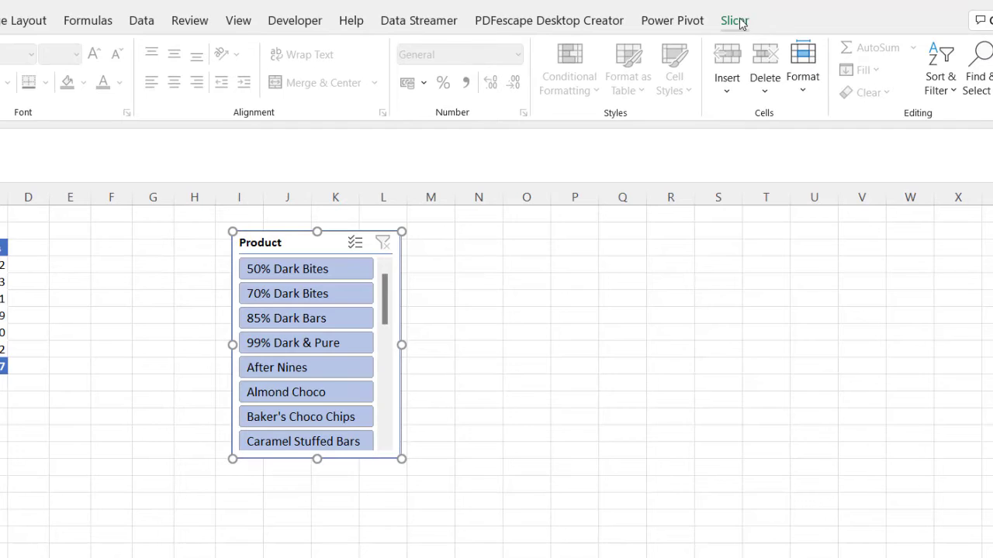
click(739, 23)
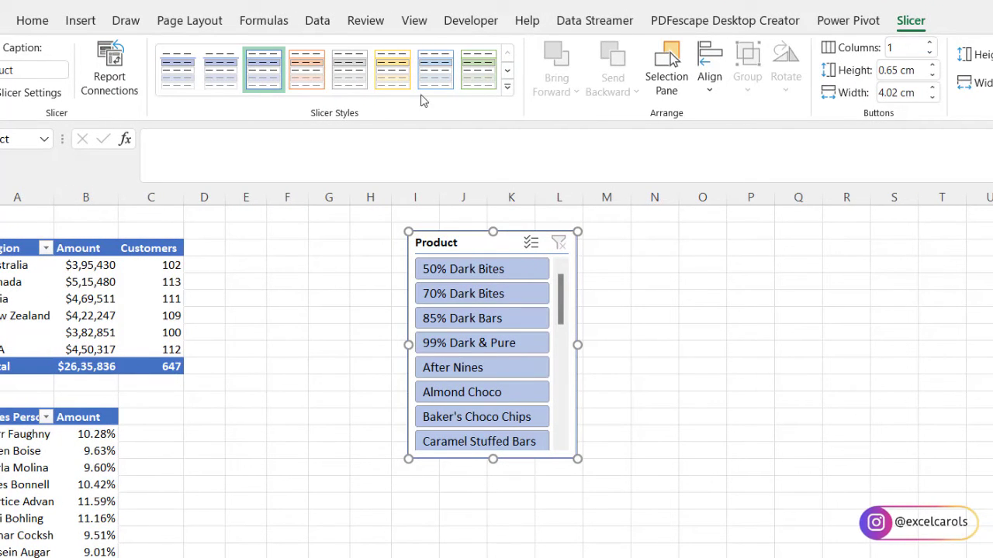
click(508, 87)
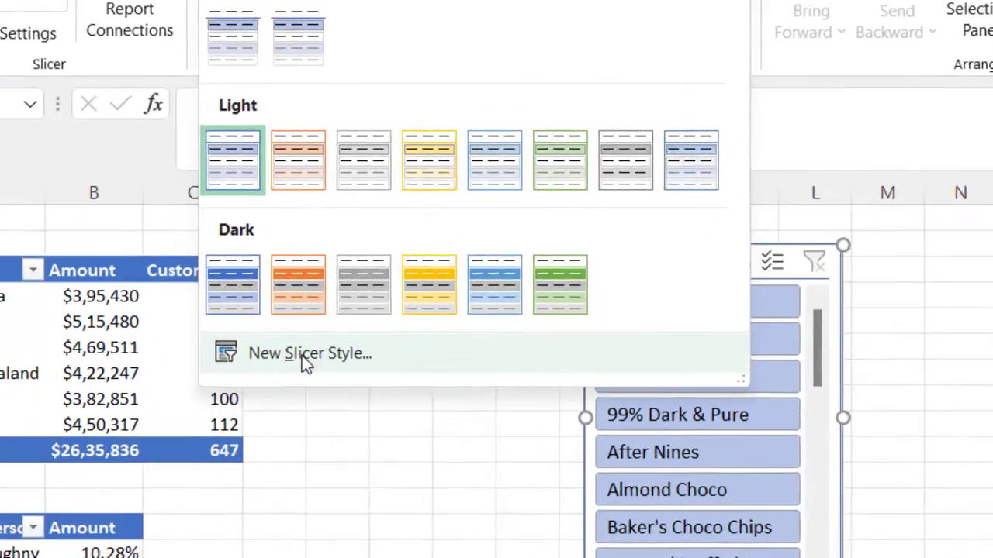
click(221, 302)
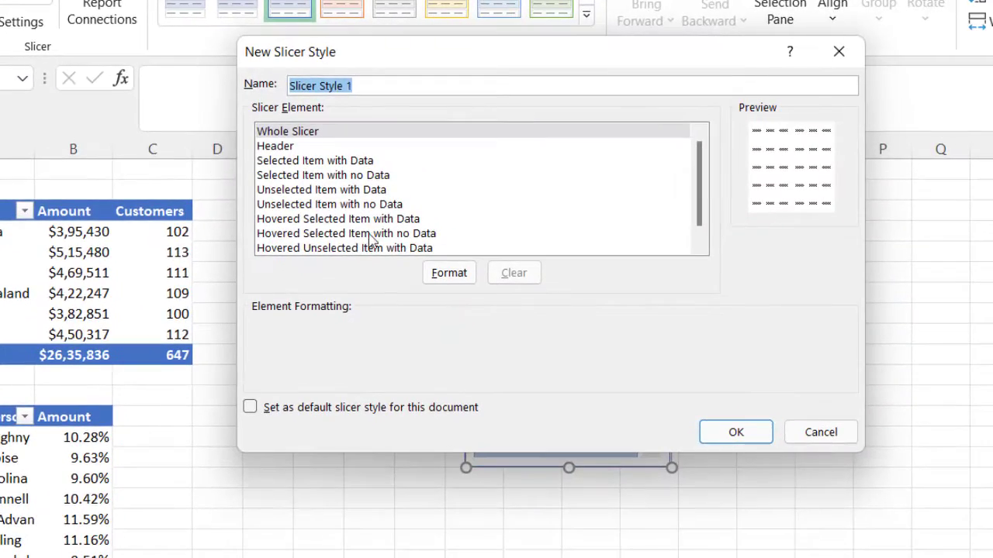
click(451, 274)
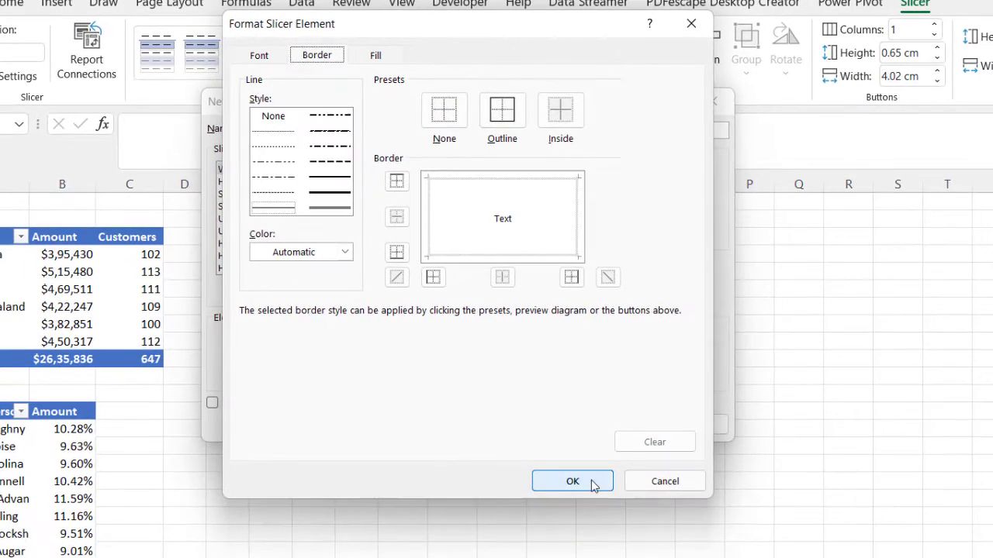
click(594, 482)
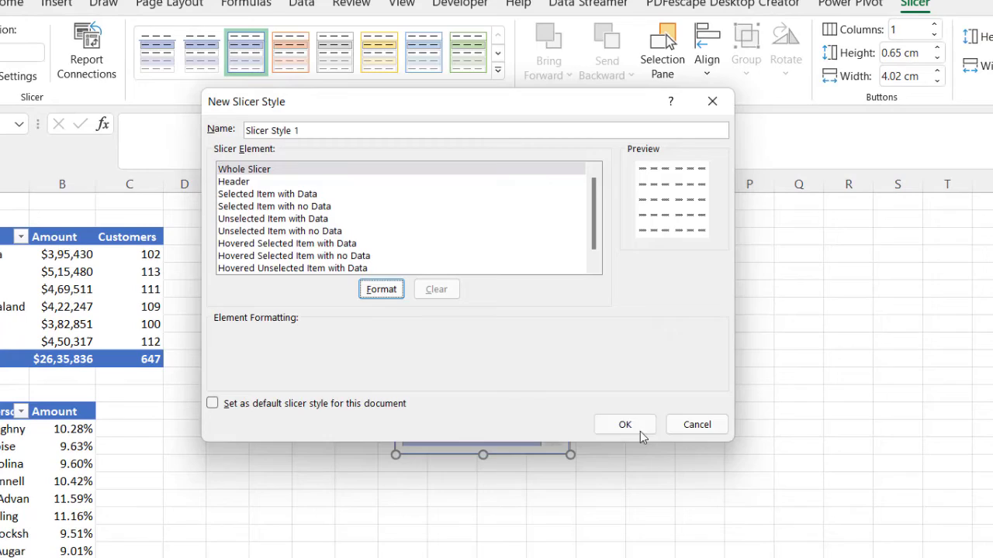
click(693, 425)
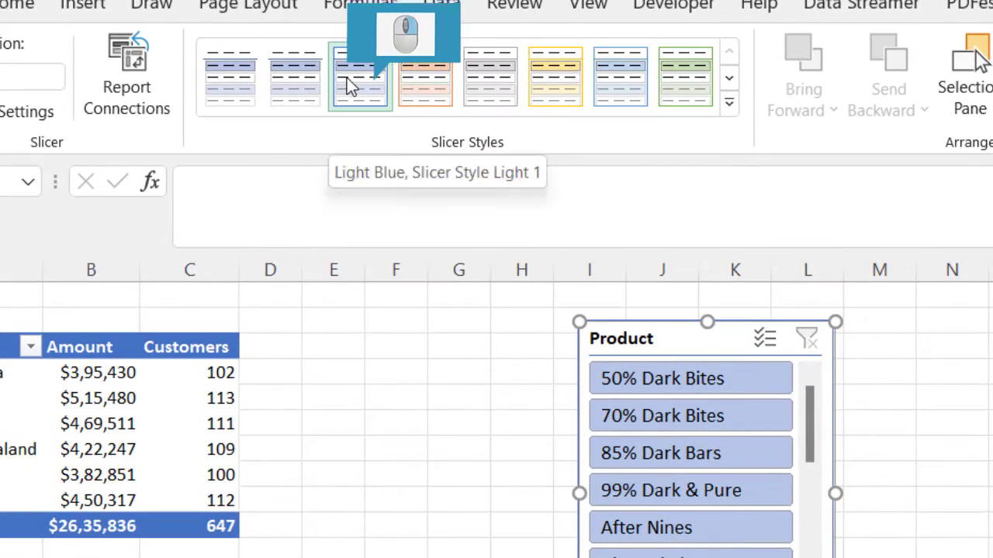
Duplicate the Light Blue, Slicer Style Light 1 style with no borders on the whole slicer and apply it to the Product slicer.
right_click(317, 70)
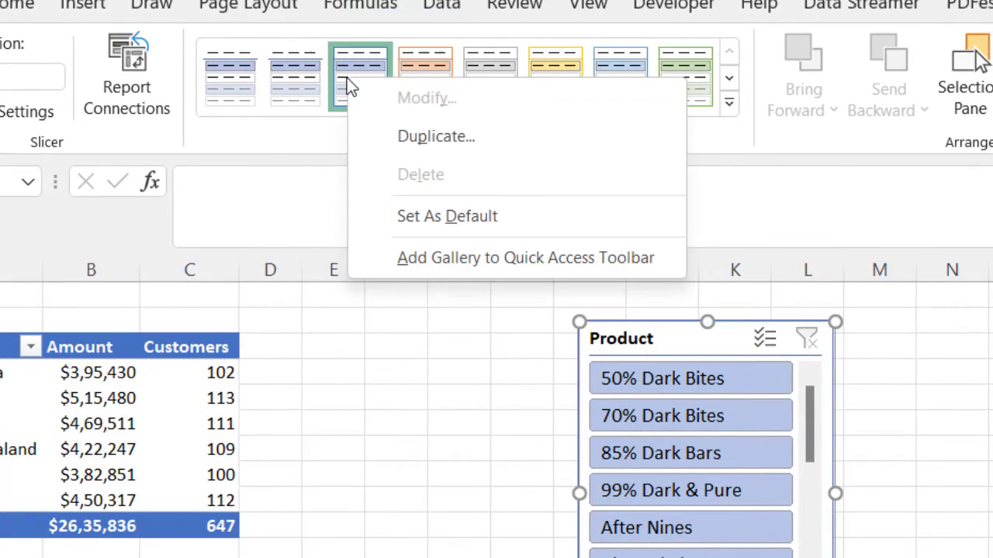
click(402, 138)
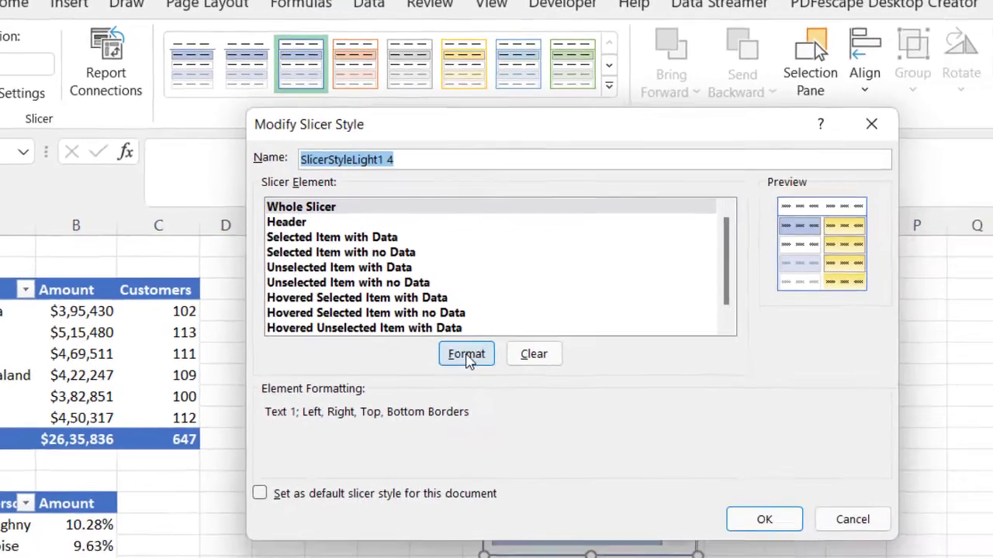
click(558, 424)
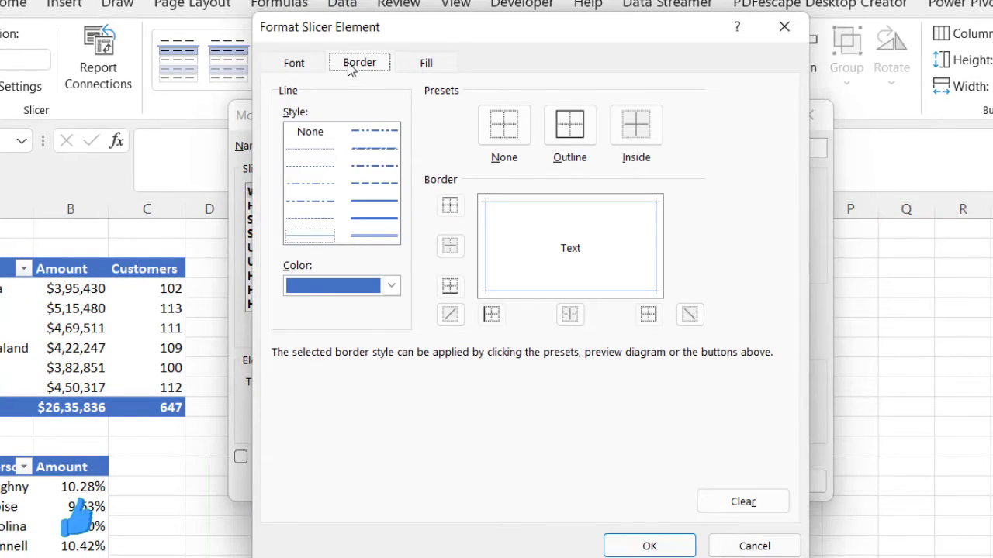
click(497, 138)
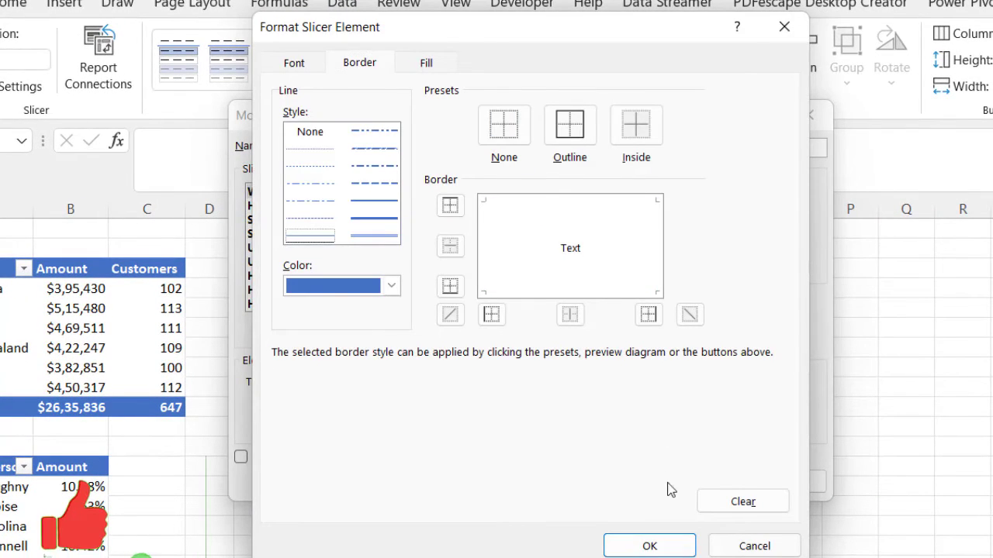
click(673, 548)
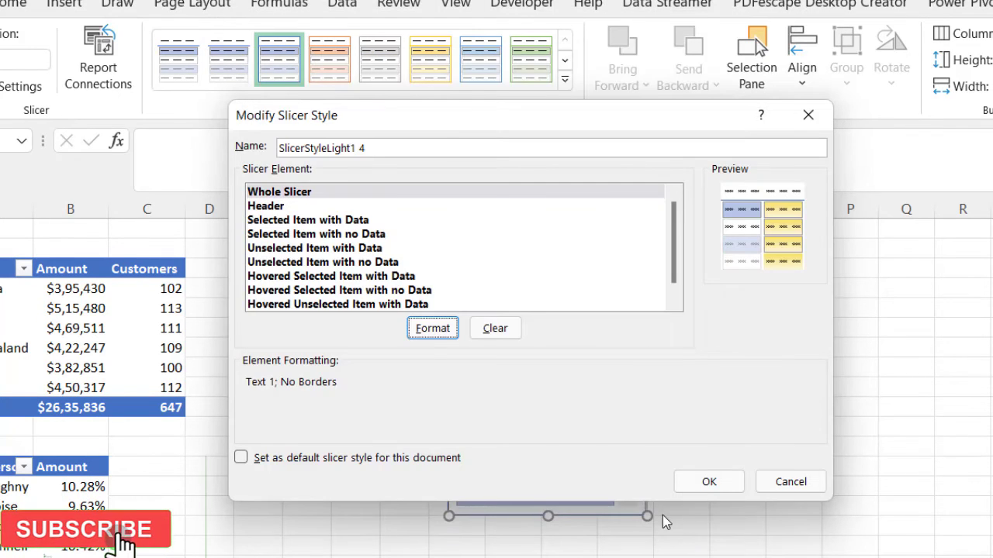
click(707, 482)
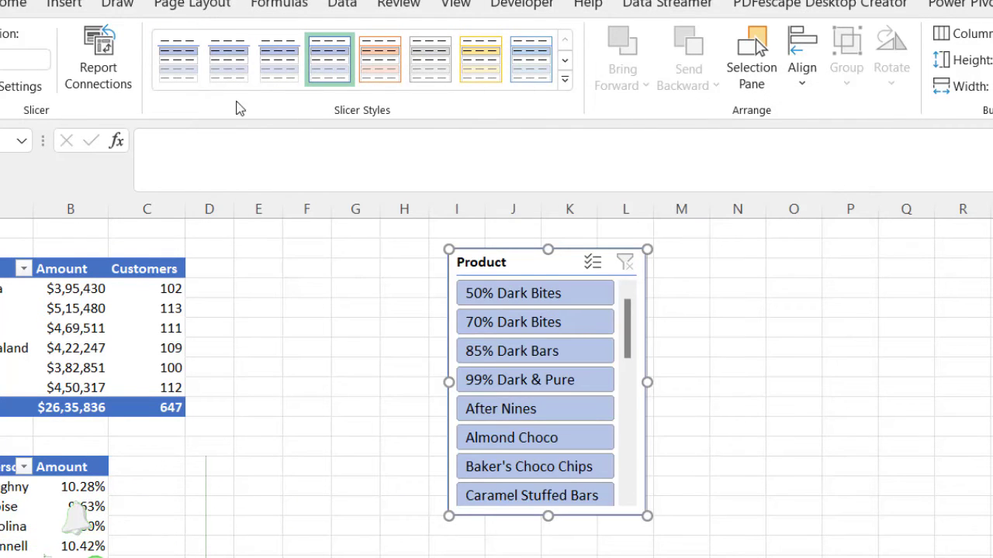
click(718, 344)
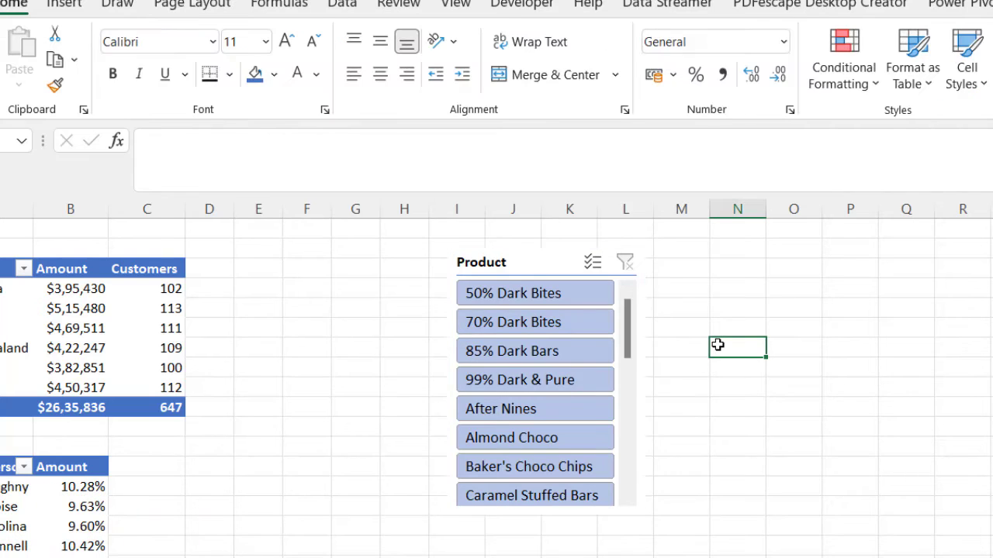
Hide the worksheet's gridlines and move the Product slicer closer to the two PivotTables.
click(541, 266)
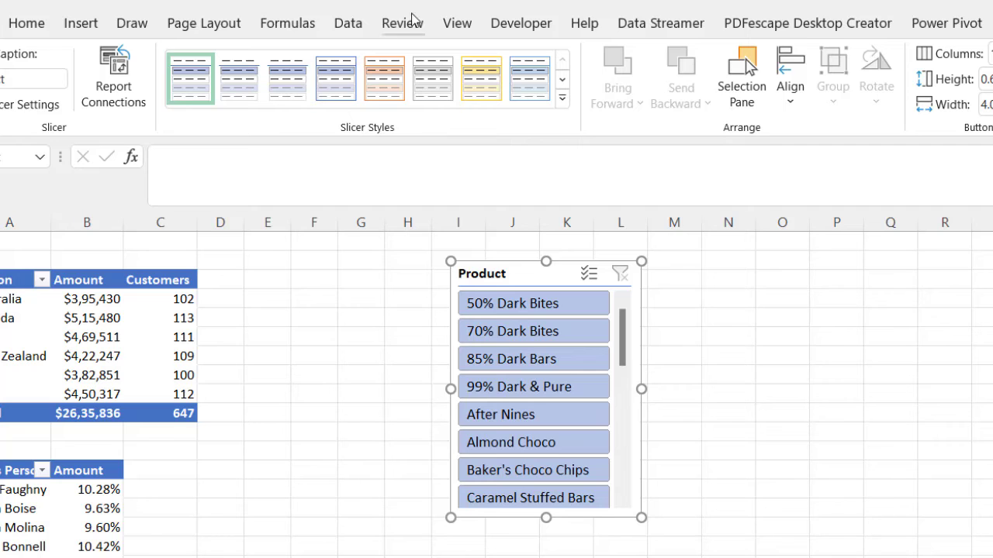
click(458, 25)
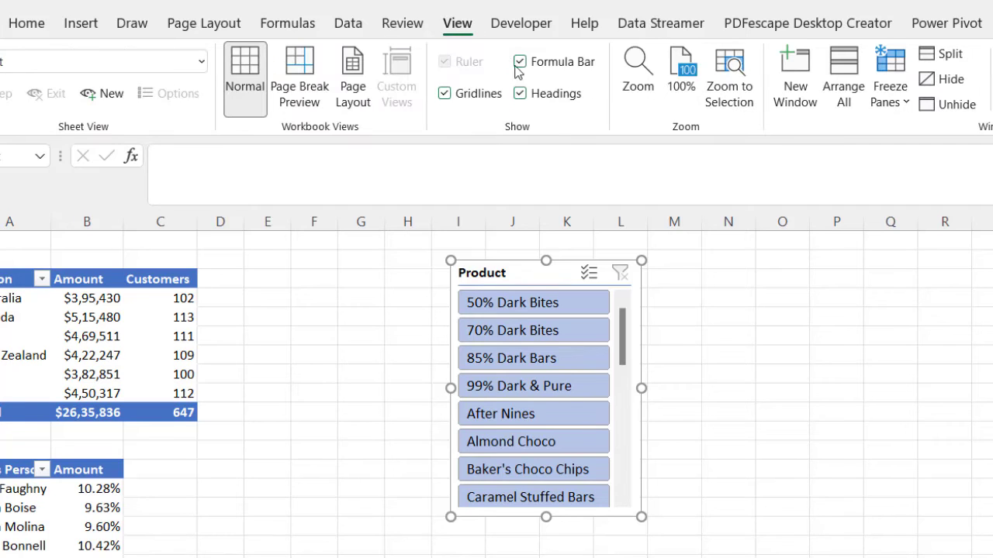
click(444, 93)
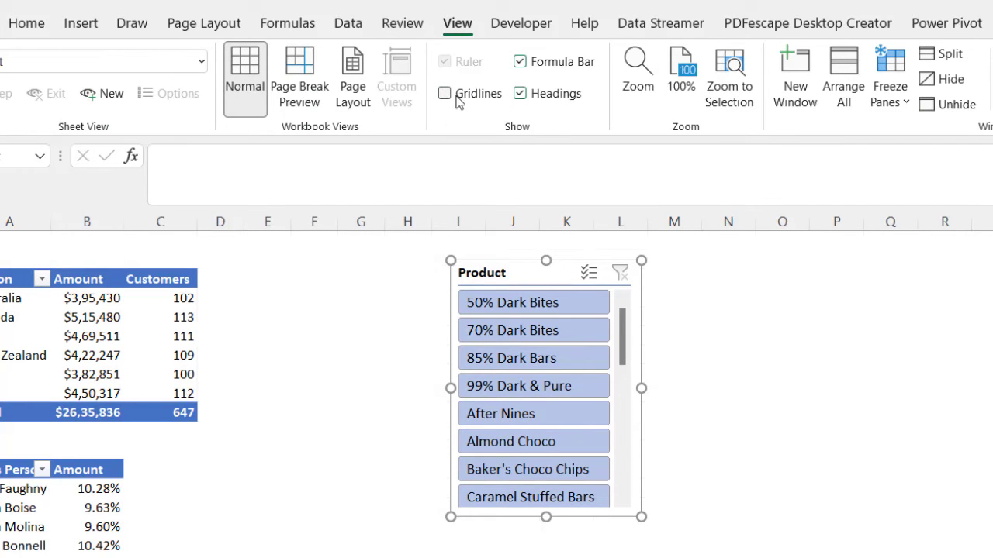
click(760, 338)
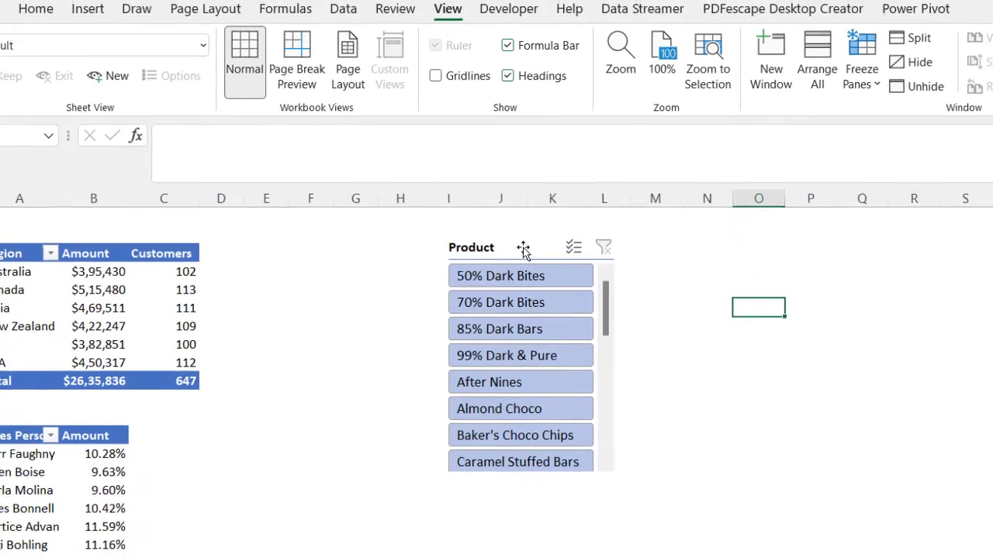
click(531, 277)
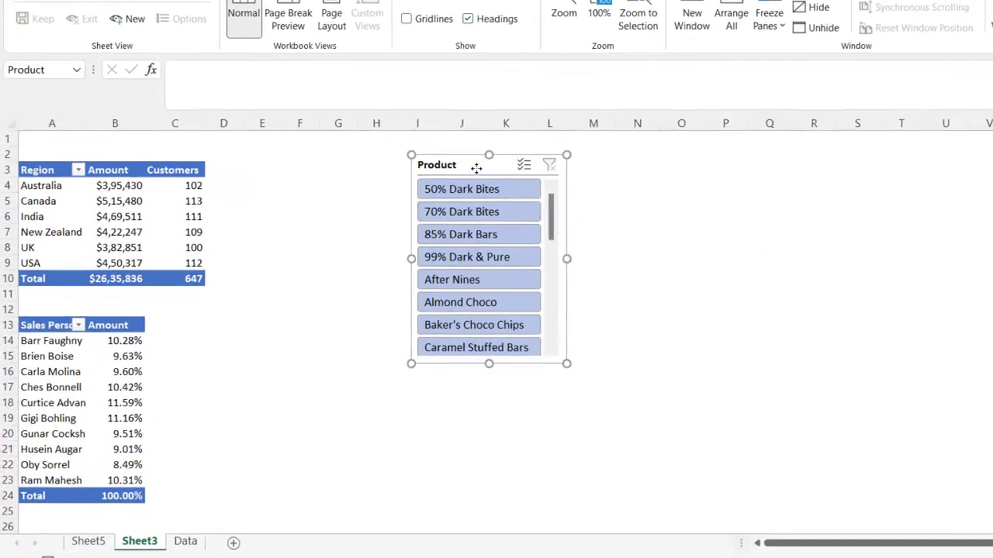
drag(476, 168, 331, 234)
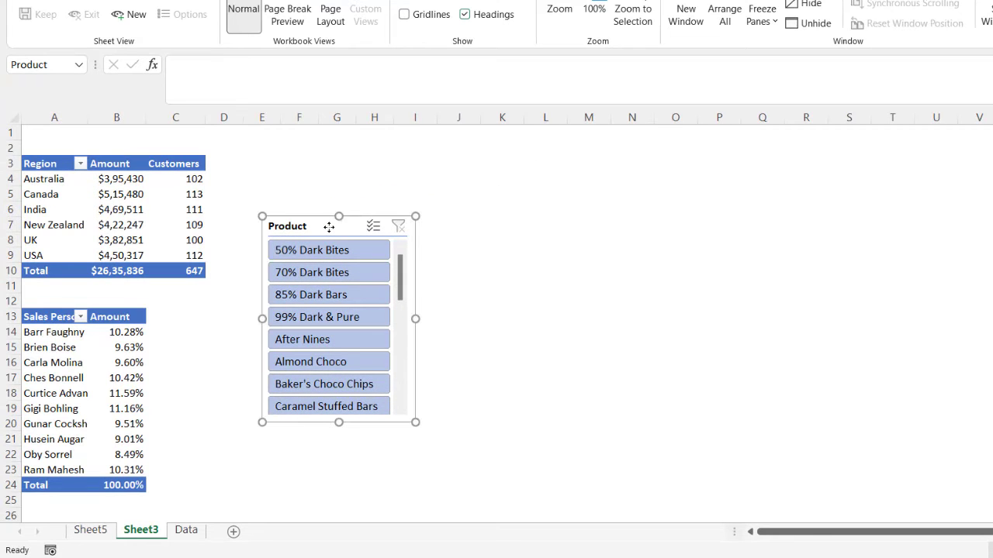
Arrange the Product slicer's buttons in 4 columns and enlarge the slicer to about 12.2 cm wide and 9.7 cm high.
click(861, 26)
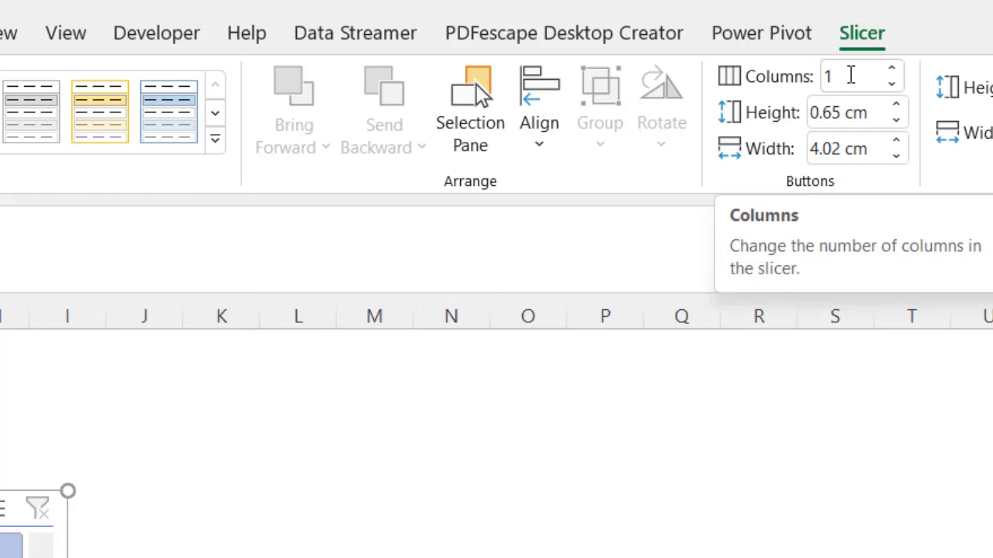
click(822, 74)
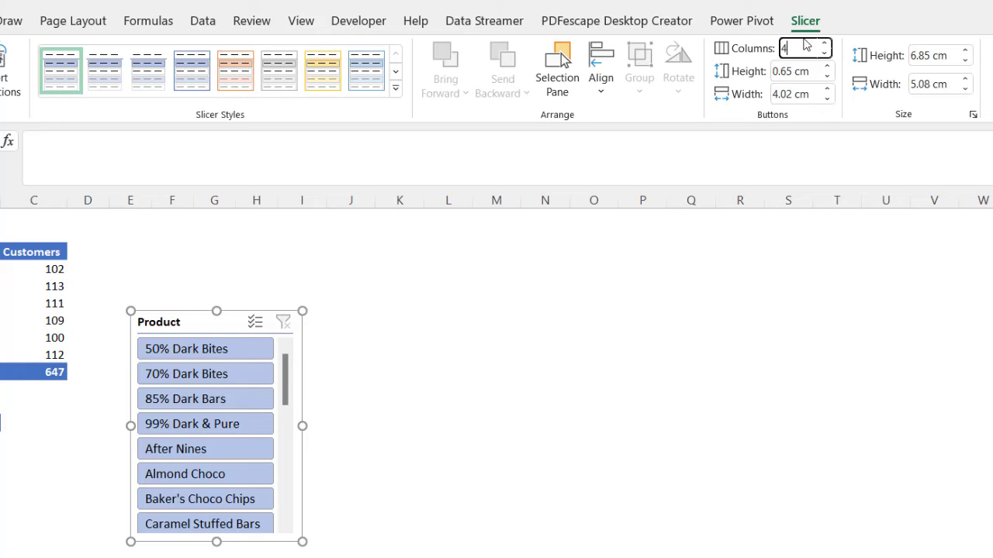
key(Return)
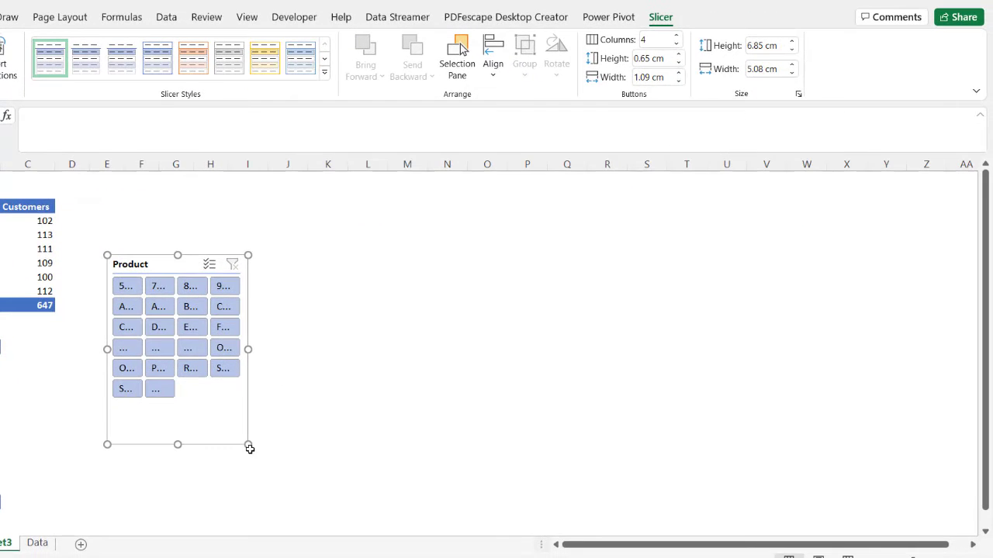
drag(248, 446, 444, 525)
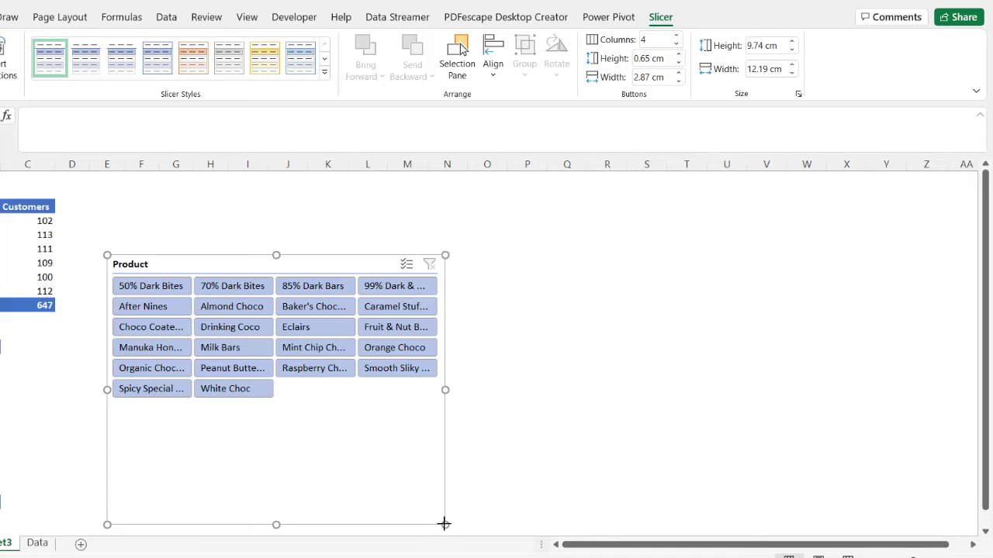
click(489, 293)
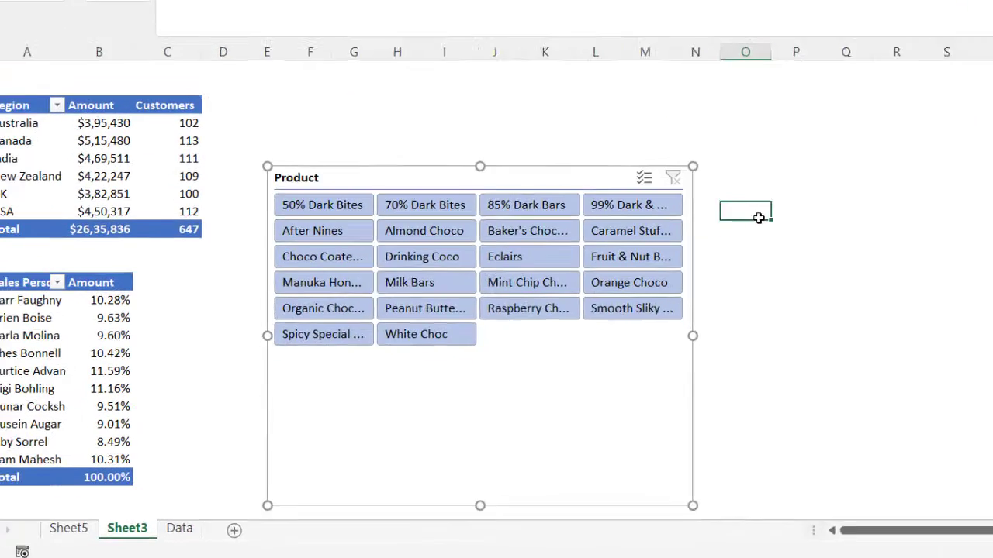
Test the four-column slicer with single products such as 50% Dark Bites, After Nines, Eclairs and 70% Dark Bites, and clear its filter.
click(385, 177)
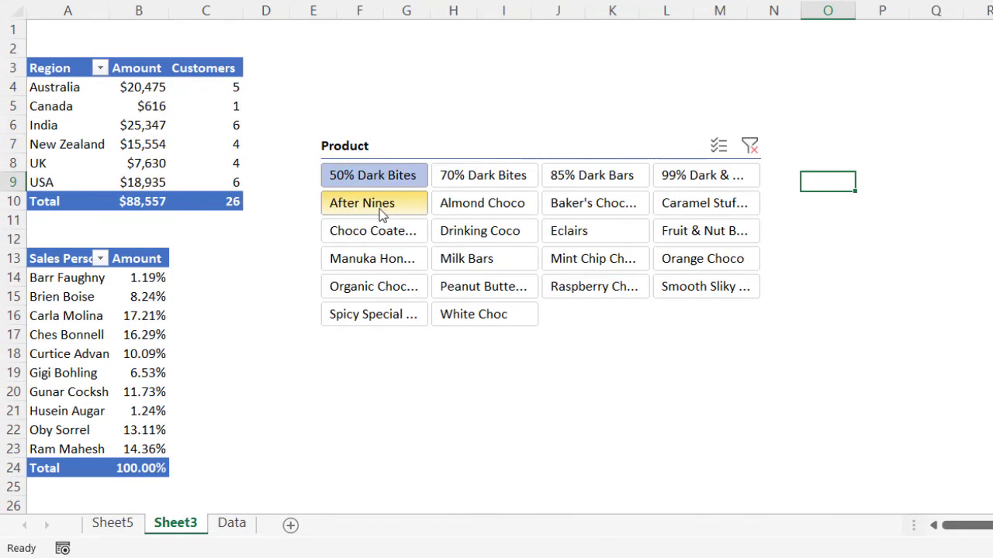
click(380, 208)
click(381, 261)
click(448, 256)
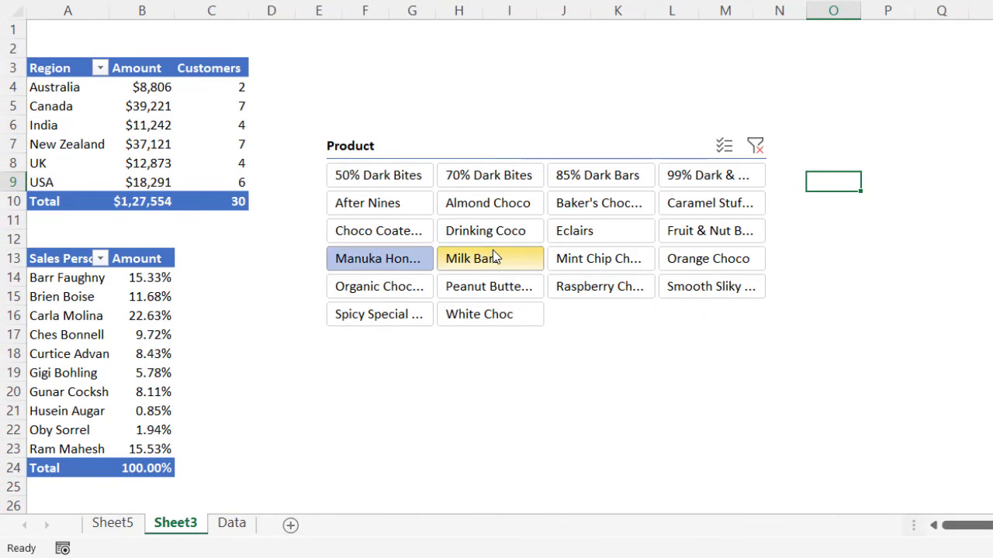
click(565, 229)
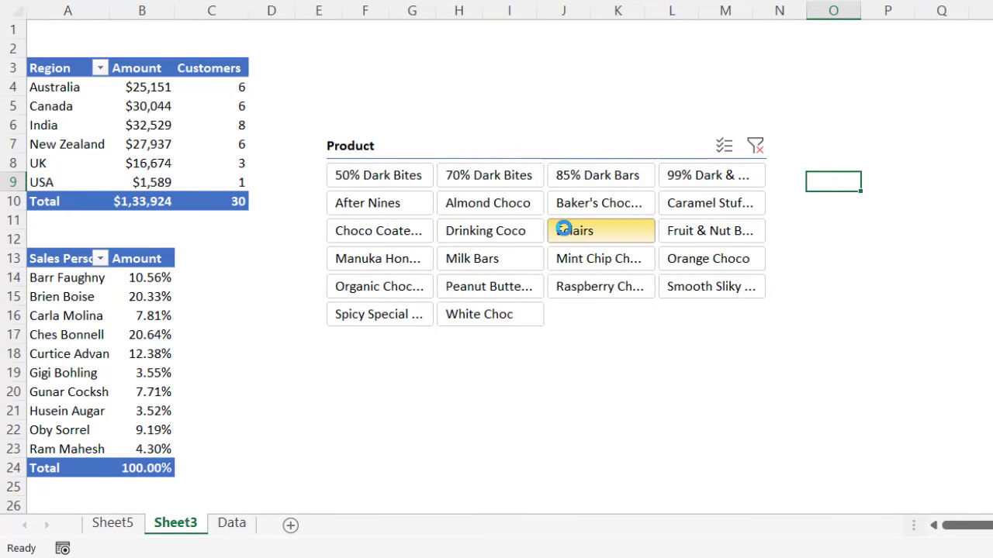
click(674, 203)
click(552, 179)
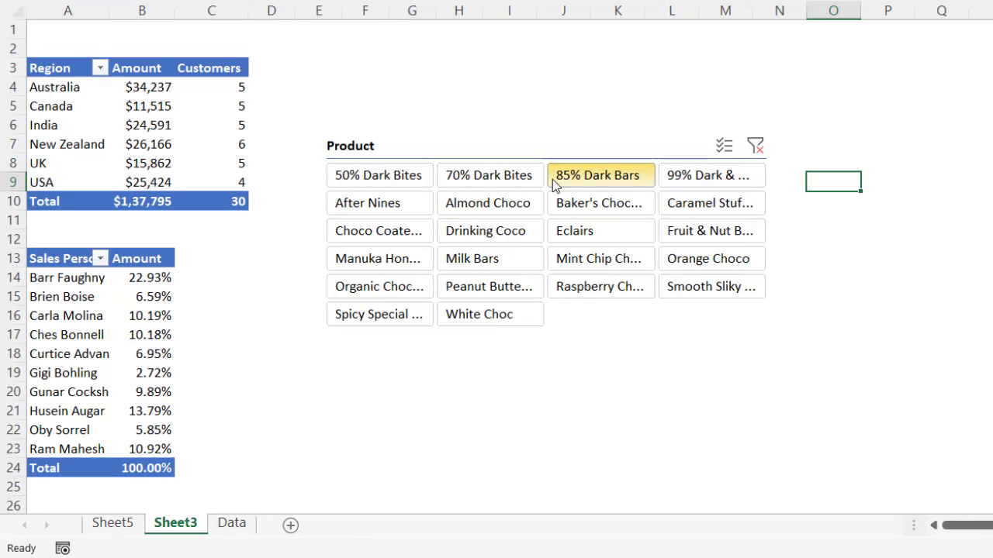
click(503, 180)
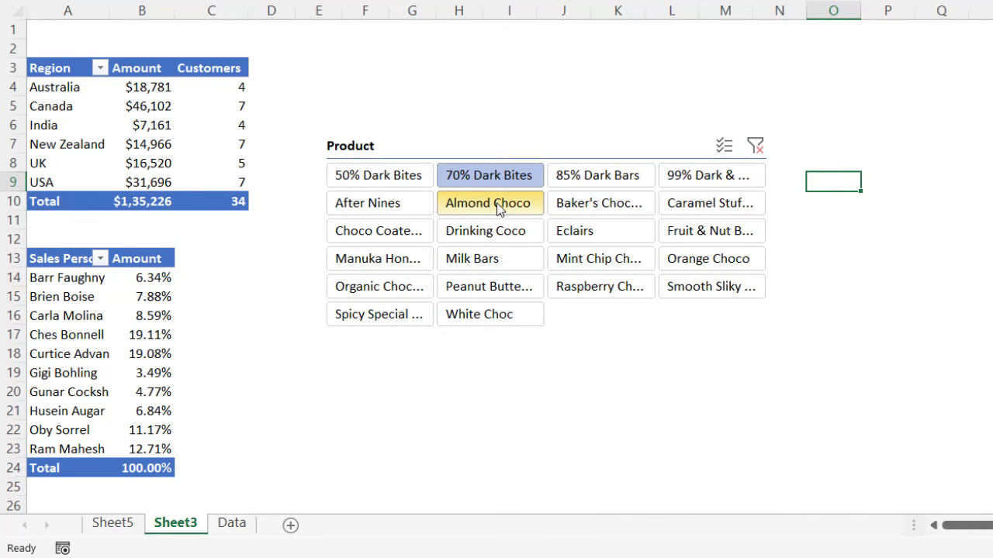
click(758, 149)
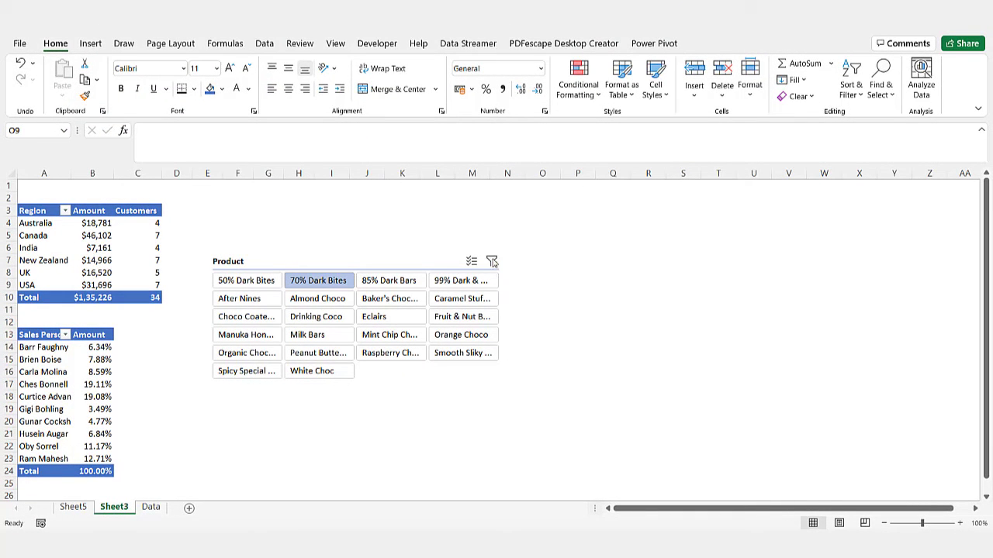
click(492, 261)
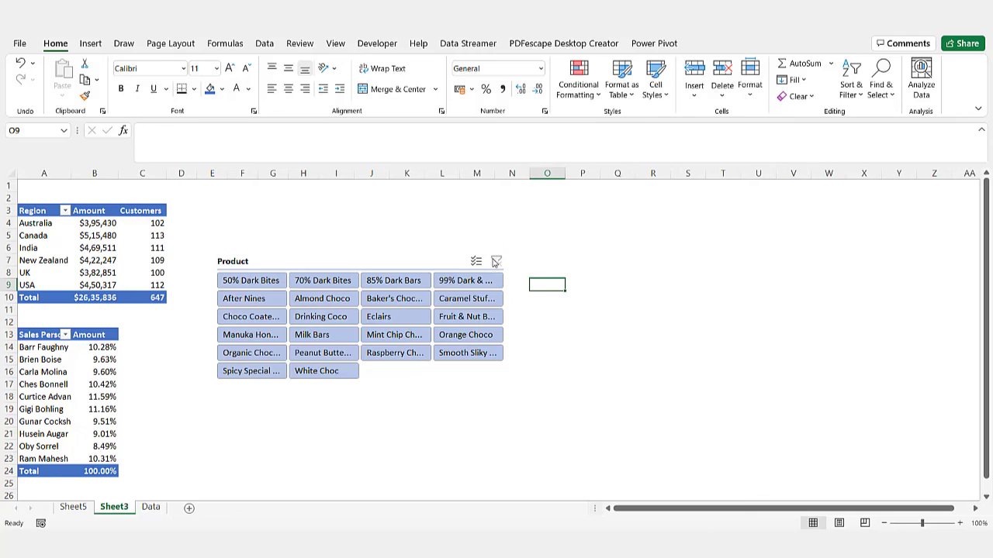